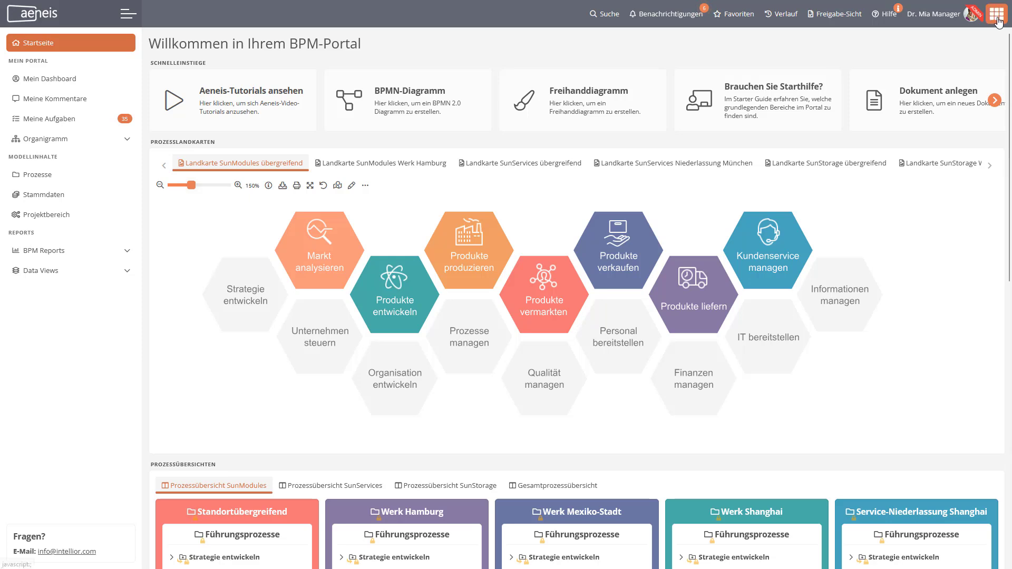
Open the Auditmanagement app and go to the DACH area of the 2024 audit year.
left_click(996, 13)
left_click(812, 37)
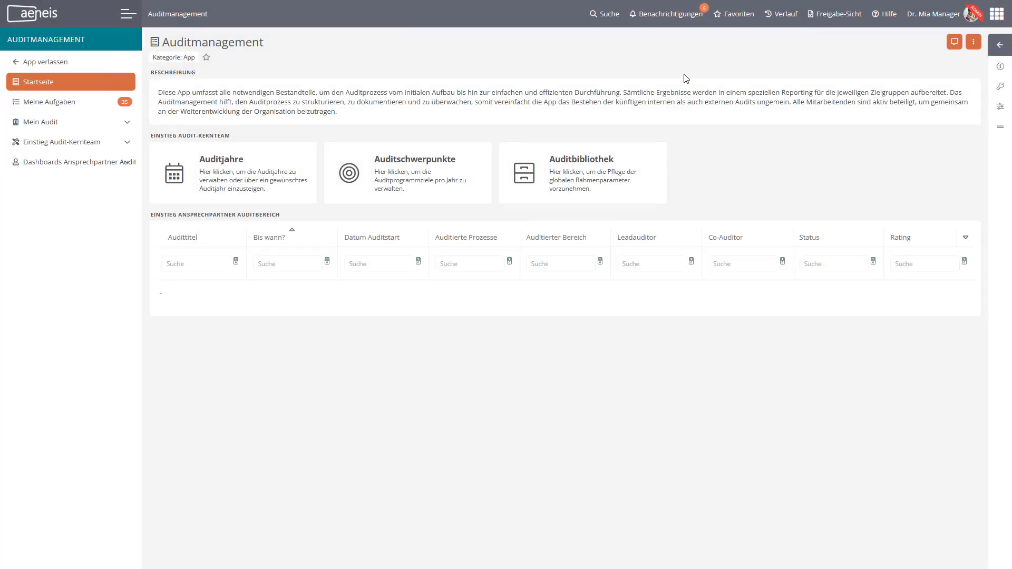
left_click(296, 154)
left_click(188, 300)
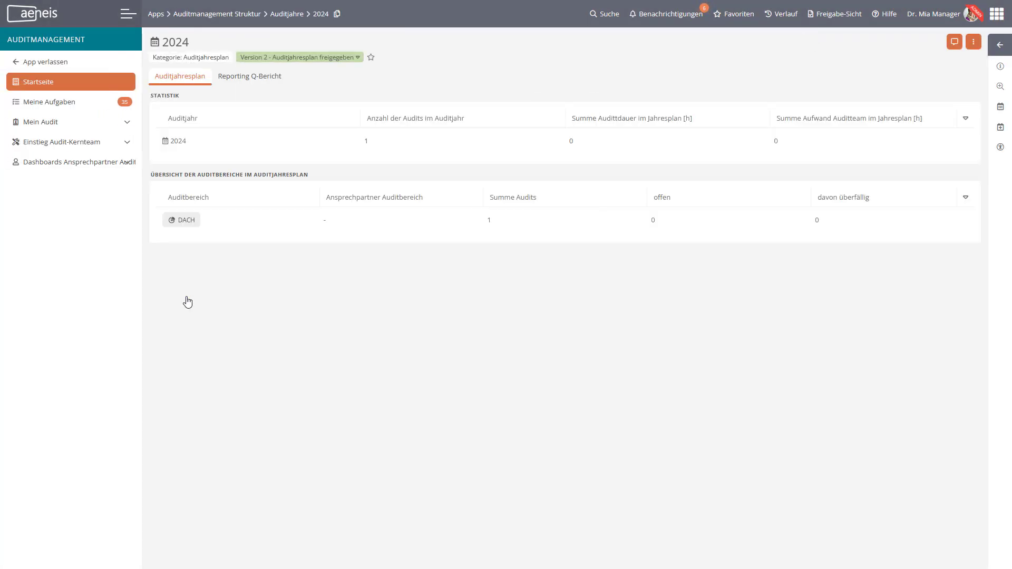
left_click(181, 222)
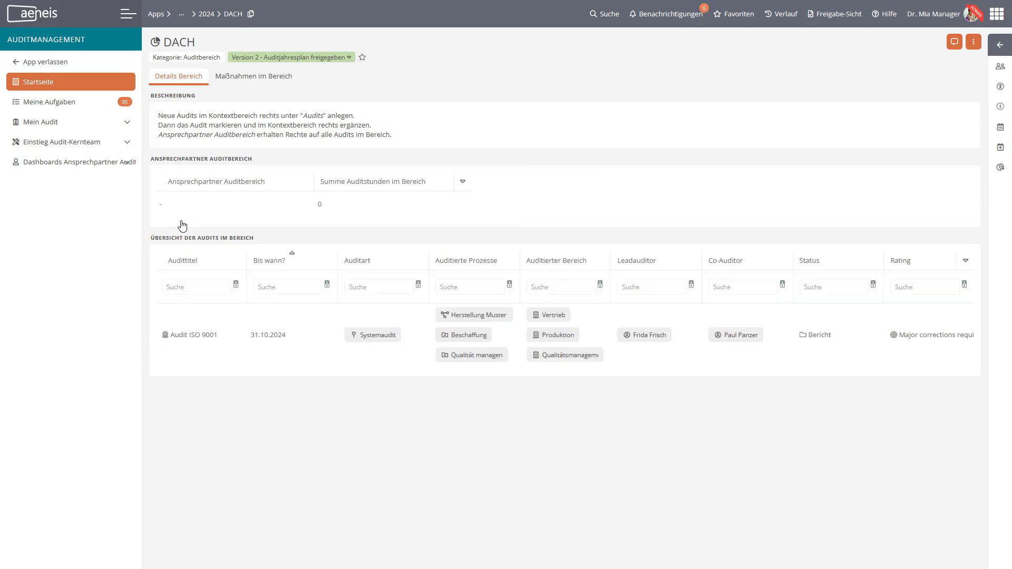
Open the Audit ISO 9001 record and view its audit report (Bericht).
left_click(186, 338)
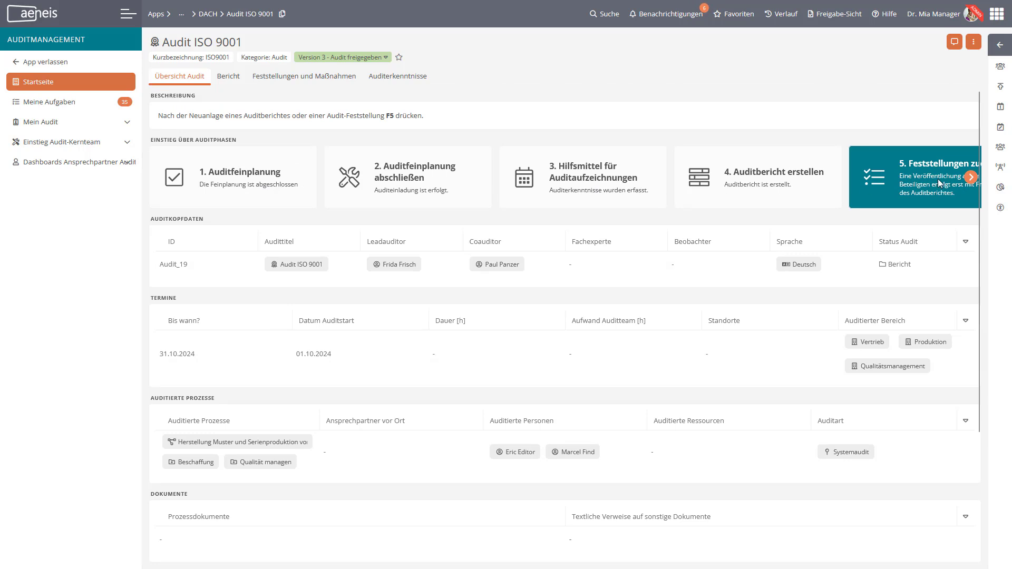
left_click(971, 178)
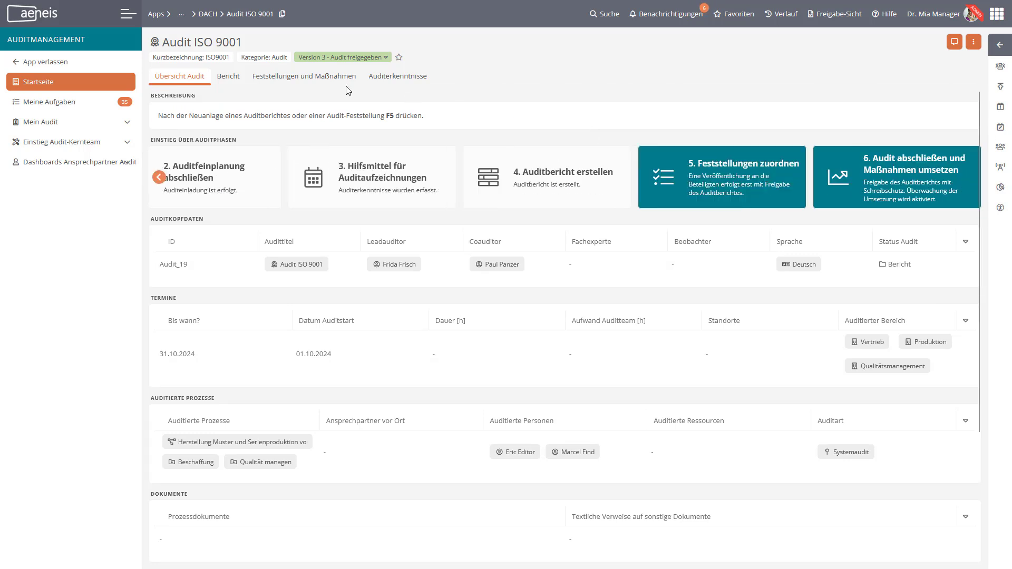
left_click(241, 78)
Show the Feststellungen und Maßnahmen tab of the Audit ISO 9001 record.
left_click(289, 83)
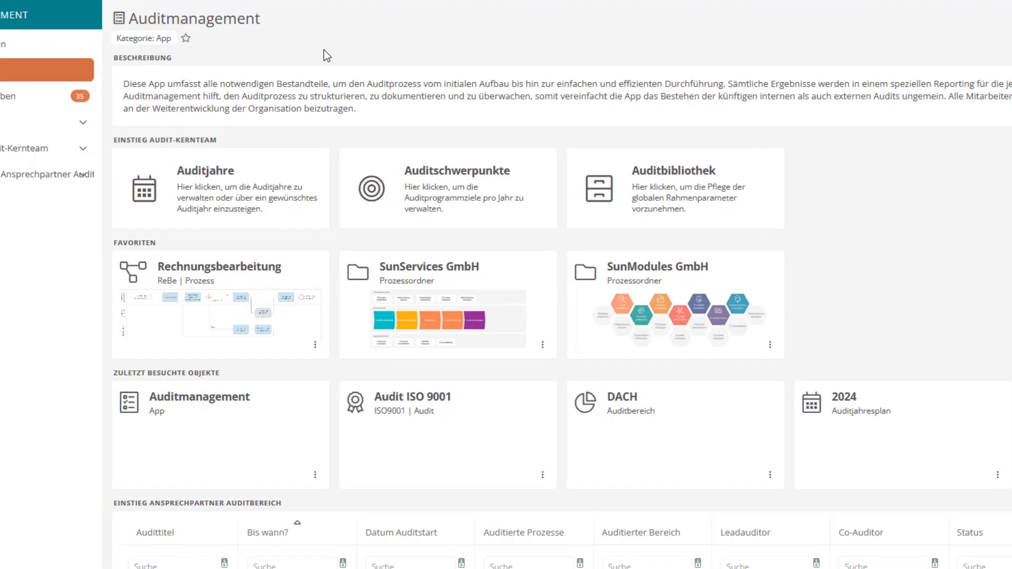
left_click(706, 198)
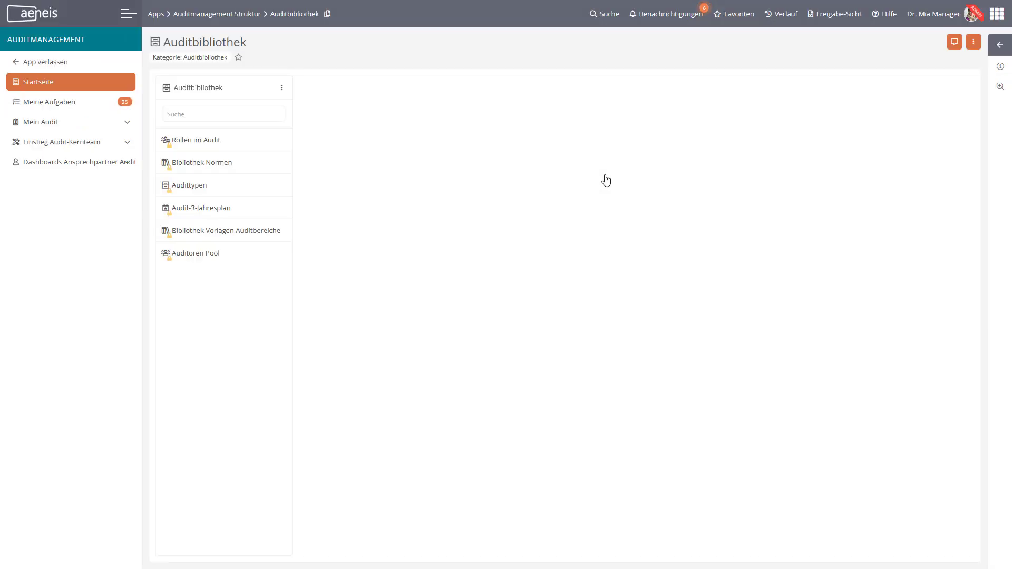
left_click(221, 140)
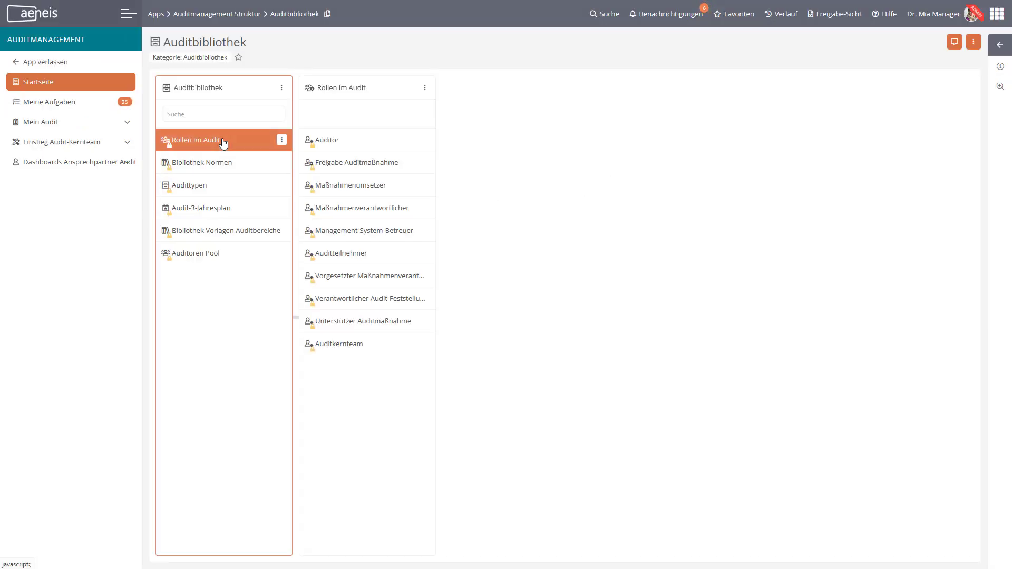
left_click(237, 162)
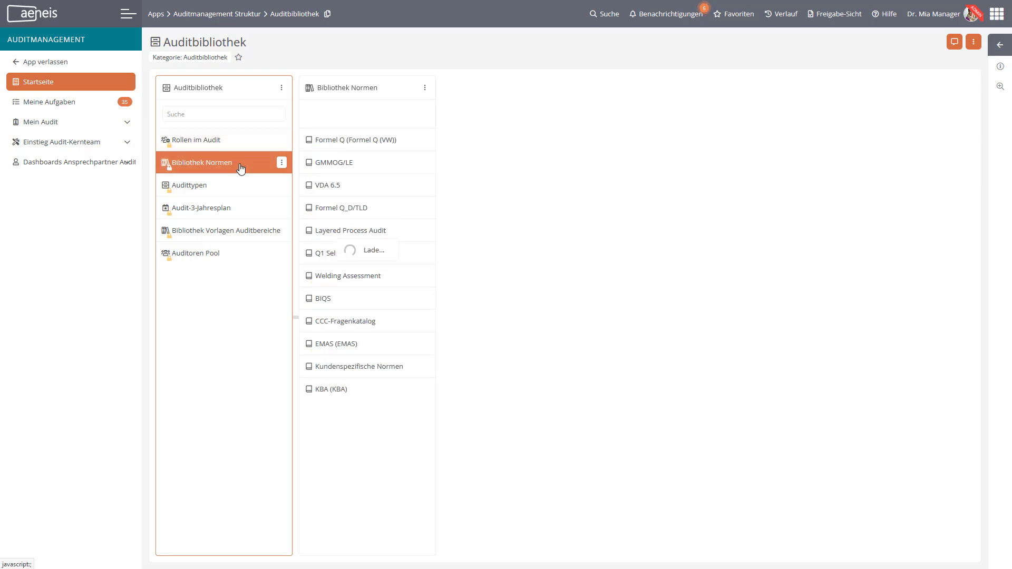
left_click(247, 210)
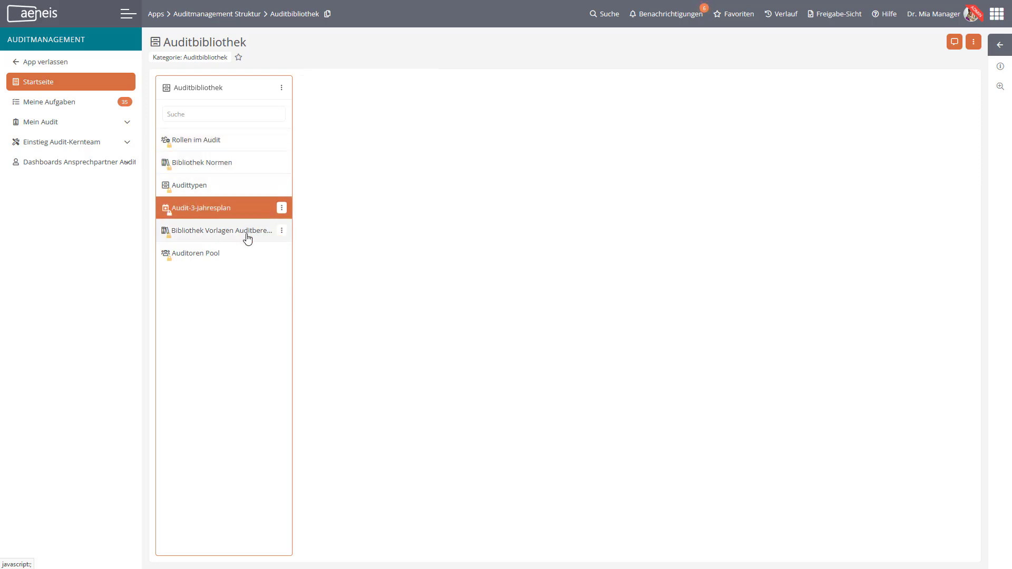
left_click(248, 238)
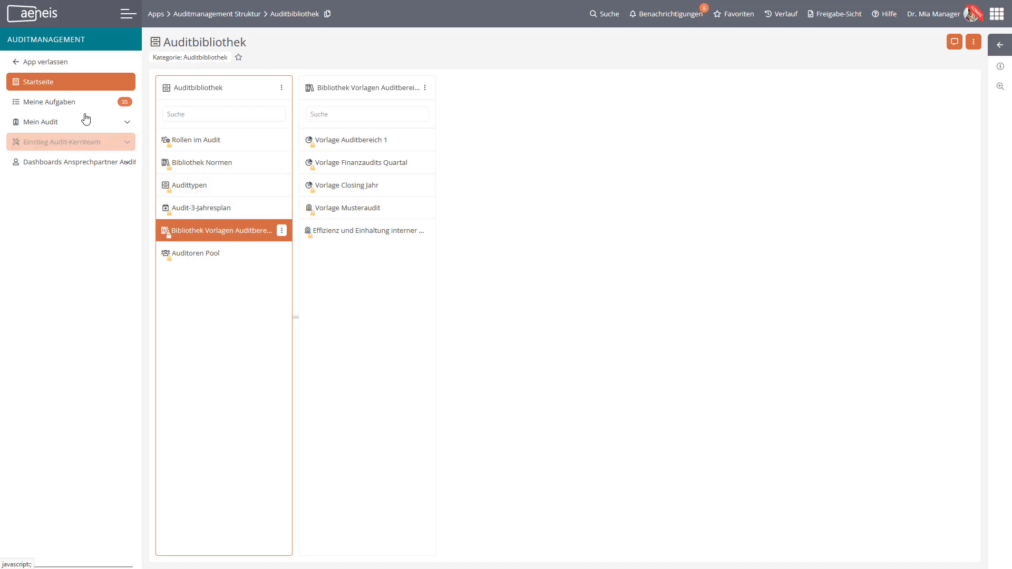
left_click(53, 83)
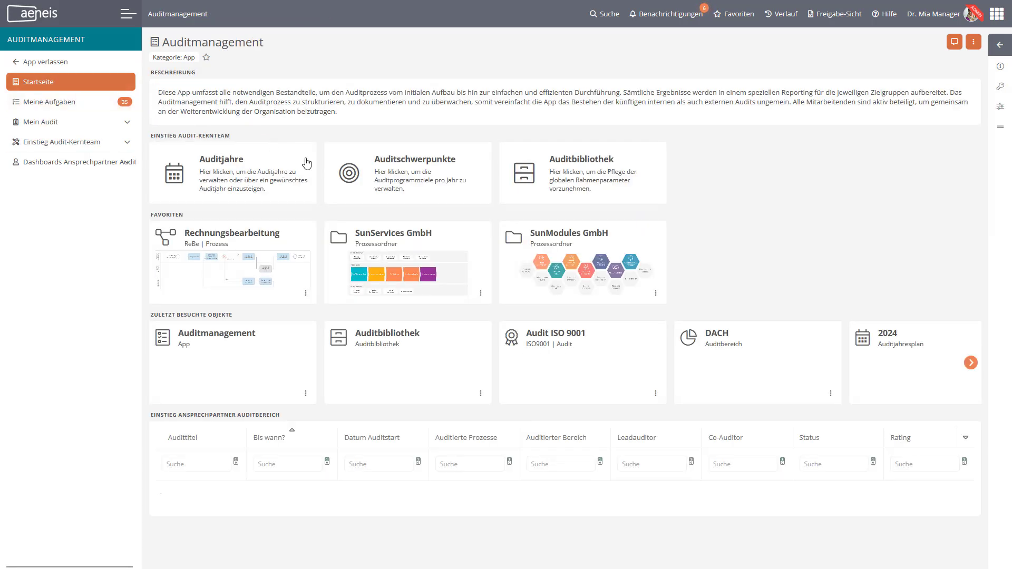
left_click(409, 185)
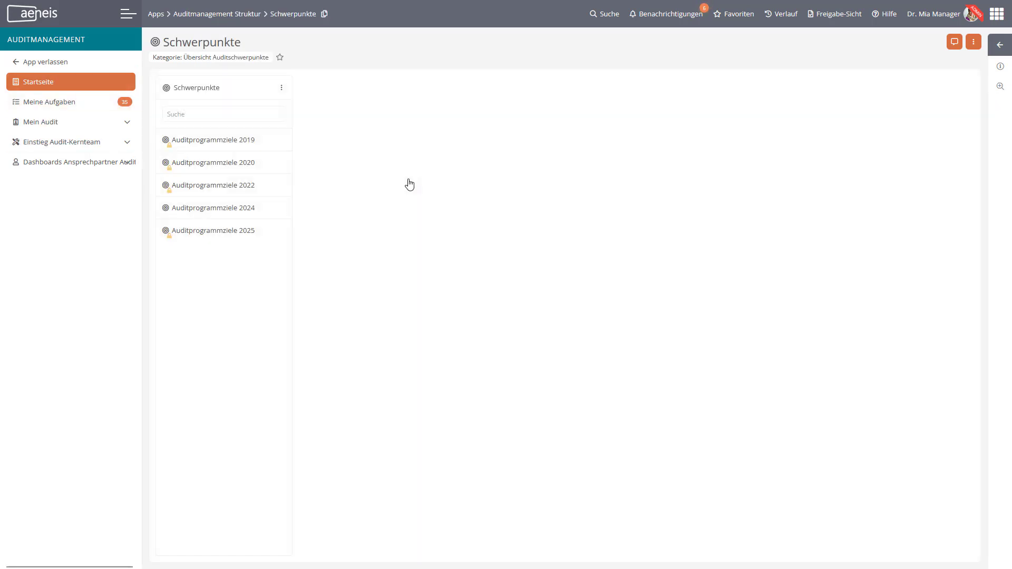
left_click(232, 209)
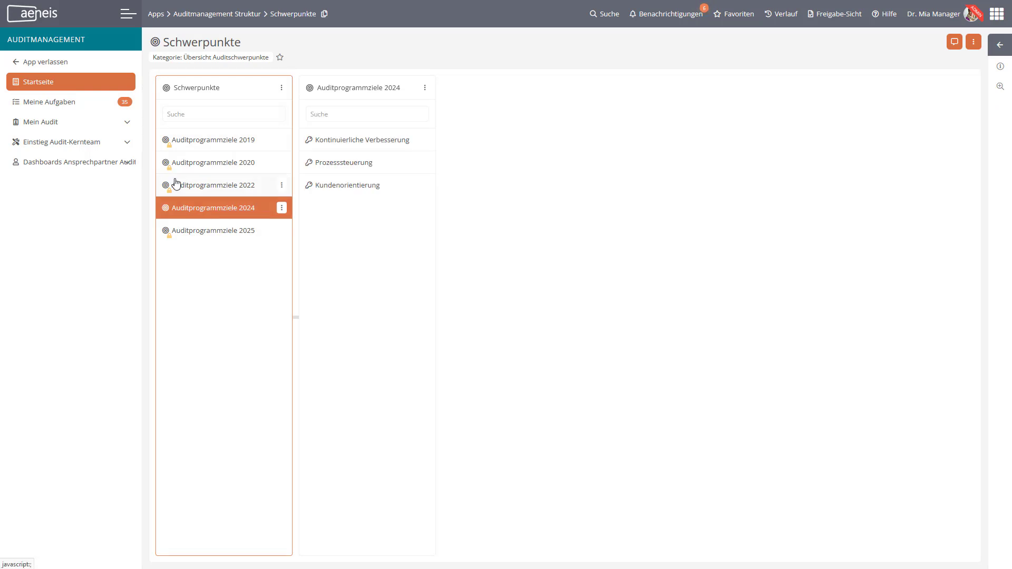
left_click(50, 80)
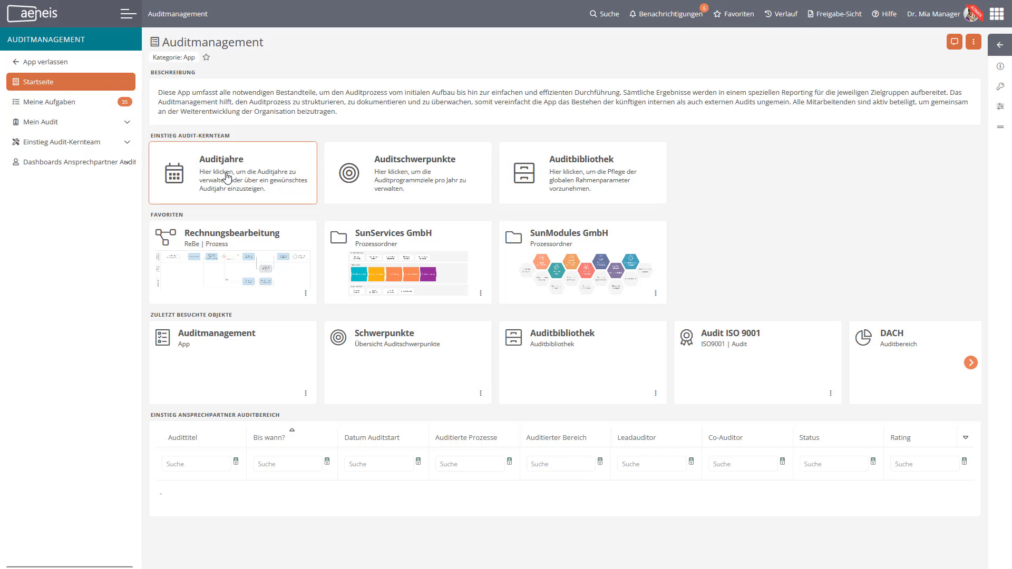
Inspect the 2024 DACH audit area's plan details, then return to the audit years list.
left_click(228, 177)
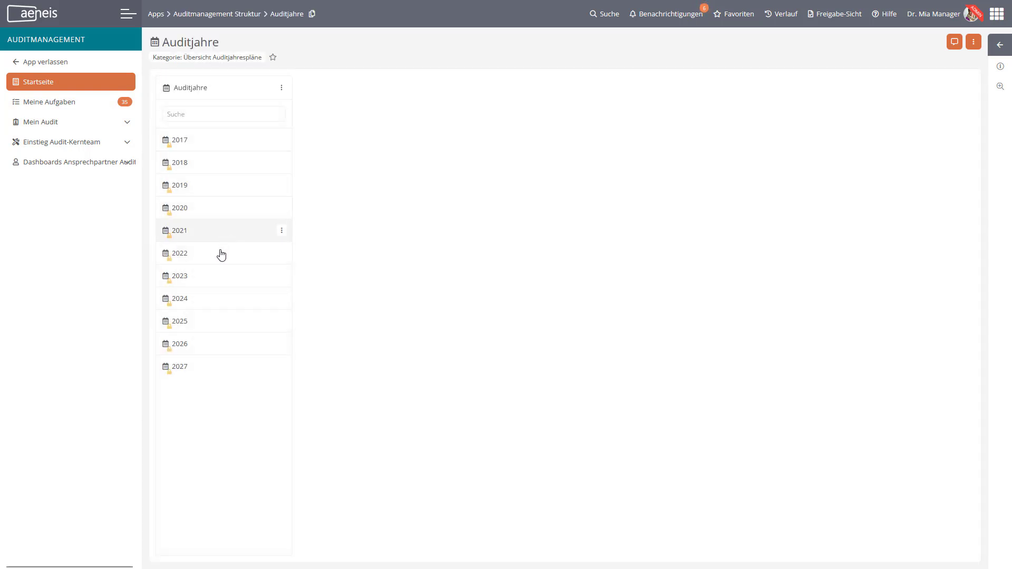
left_click(196, 299)
left_click(196, 299)
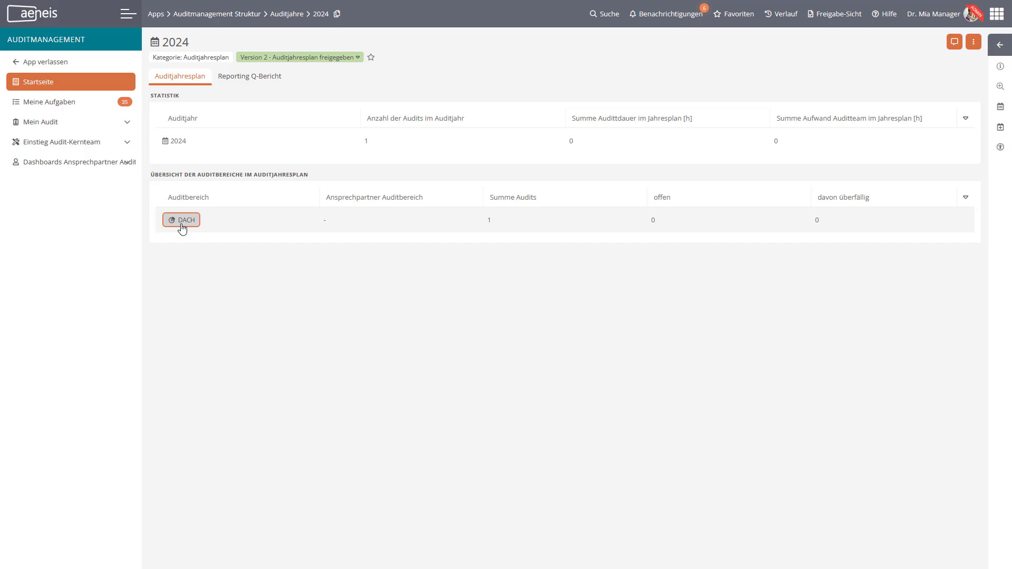
left_click(997, 49)
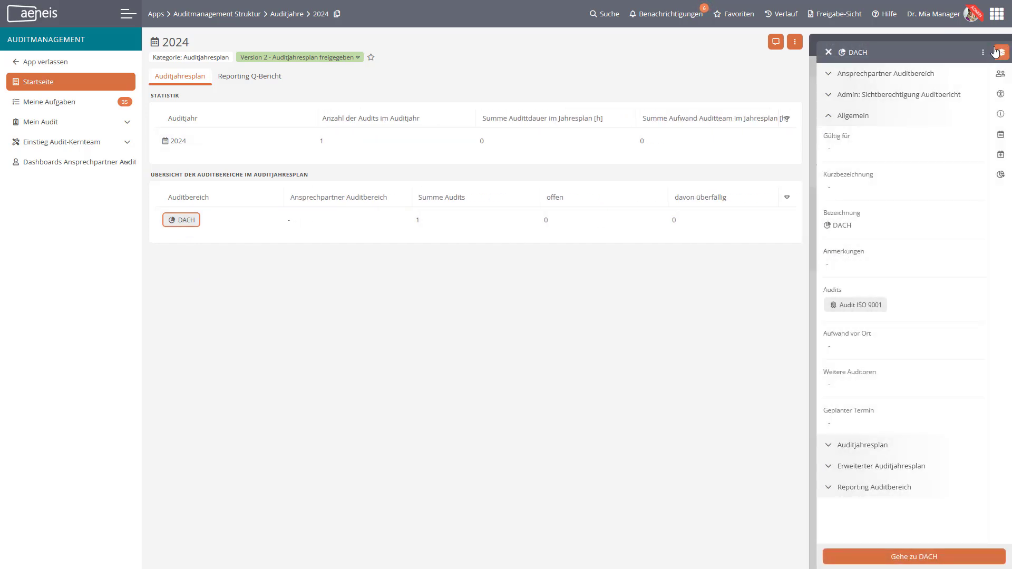
left_click(853, 449)
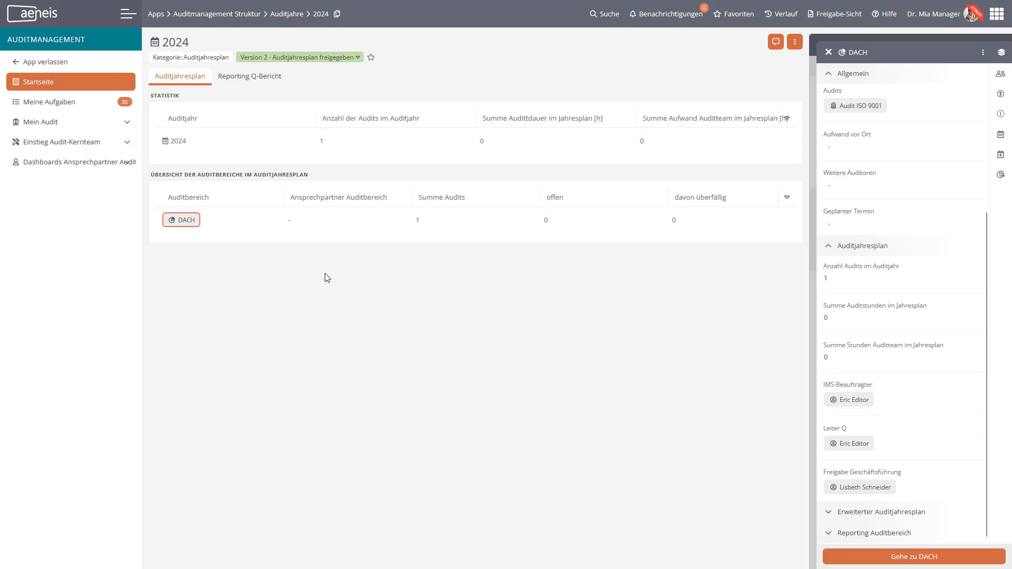
left_click(178, 221)
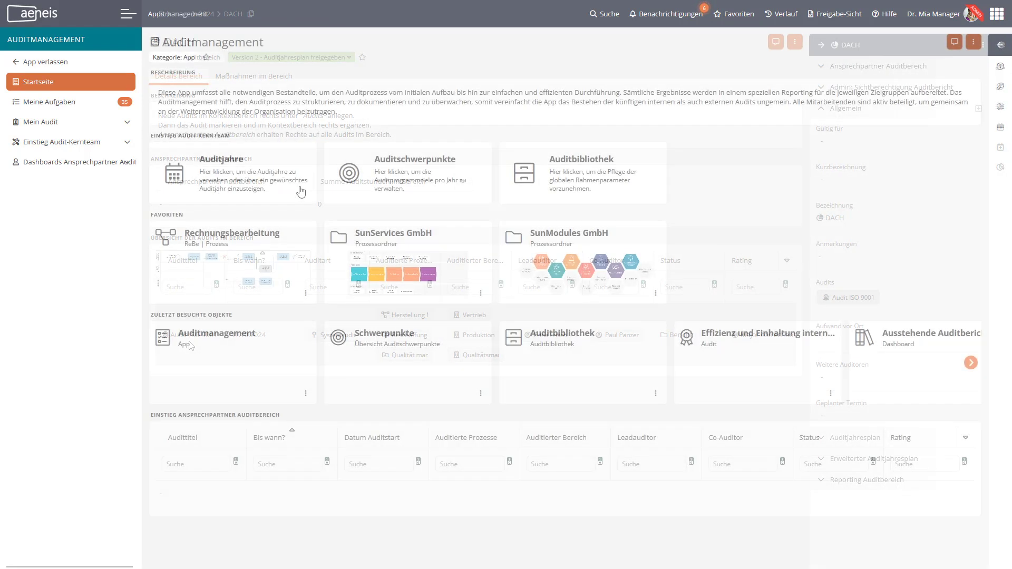
left_click(283, 178)
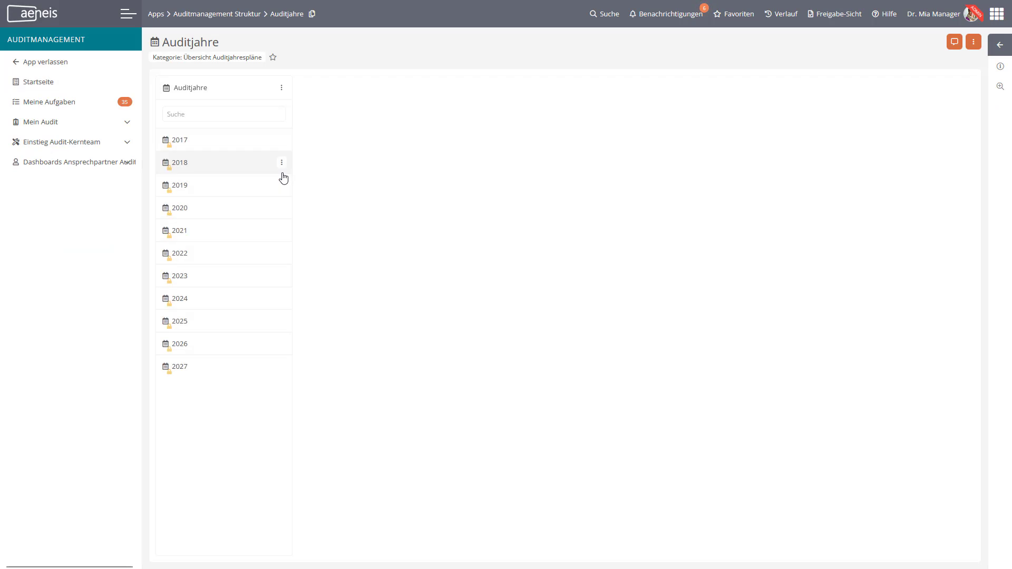
Add DACH as an audit area in the 2025 audit year plan, save, and open the DACH page.
left_click(192, 322)
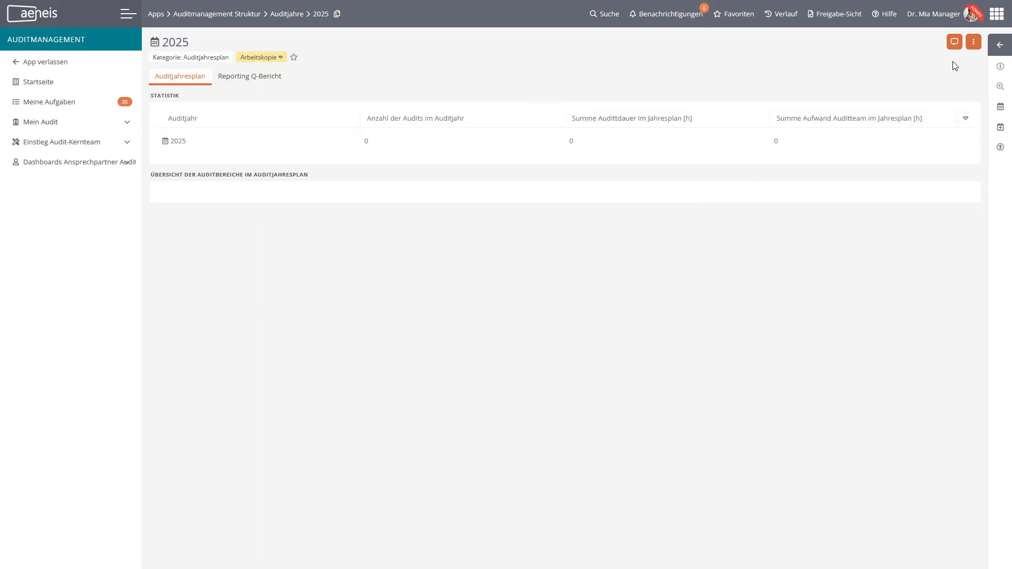
left_click(999, 46)
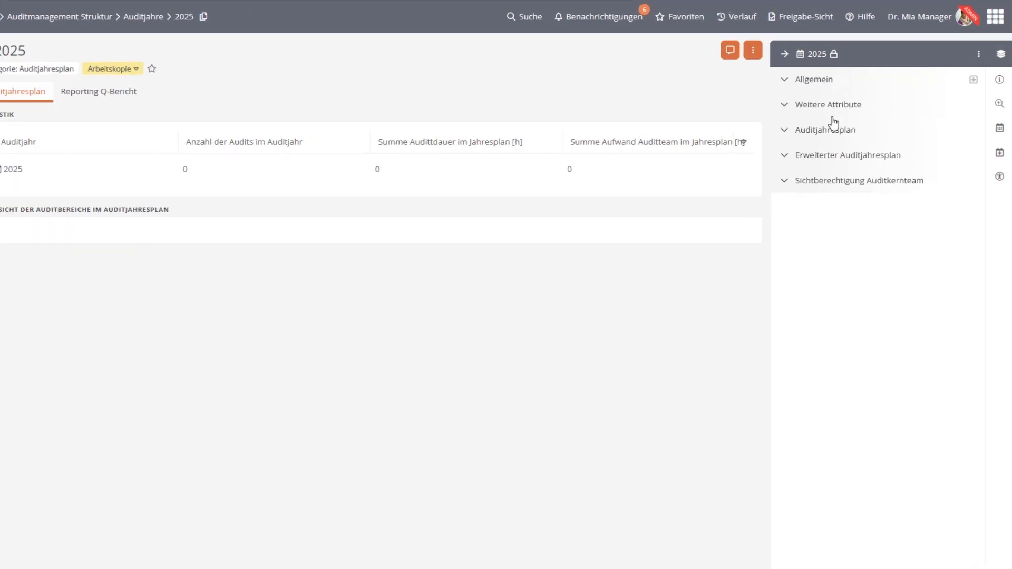
left_click(785, 108)
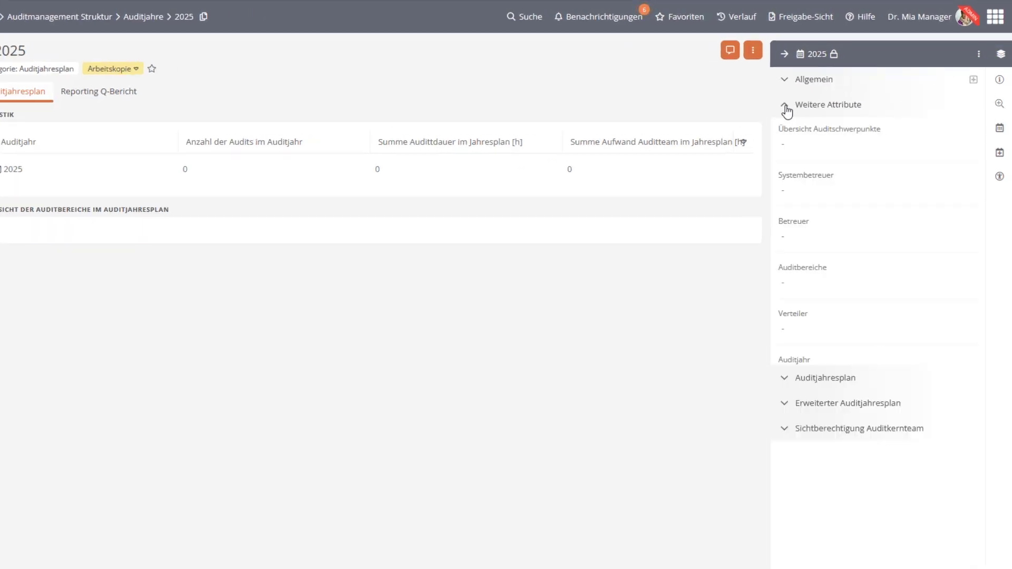
mouse_move(869, 283)
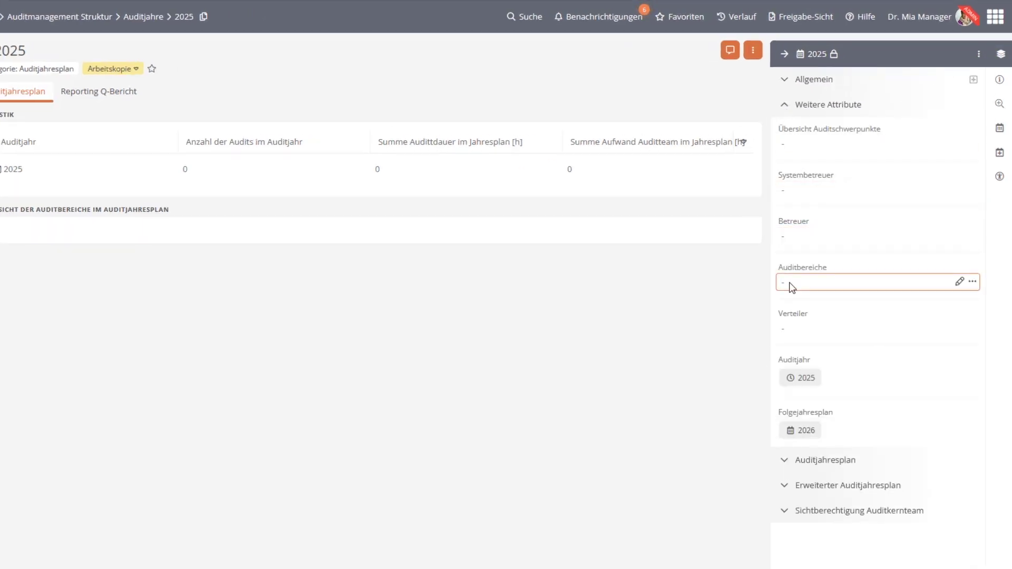
left_click(802, 285)
type("ACH")
key("Return")
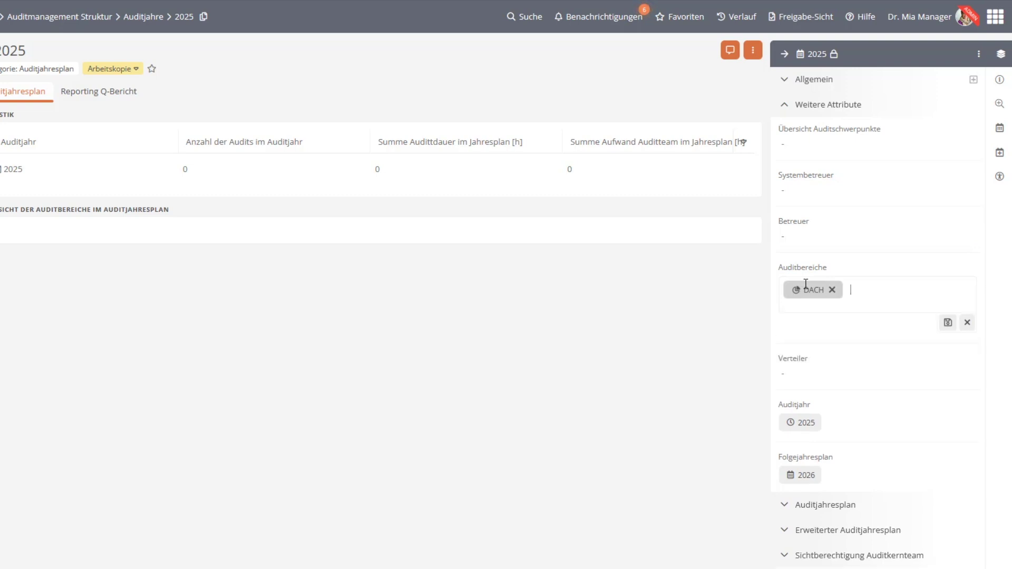
left_click(947, 322)
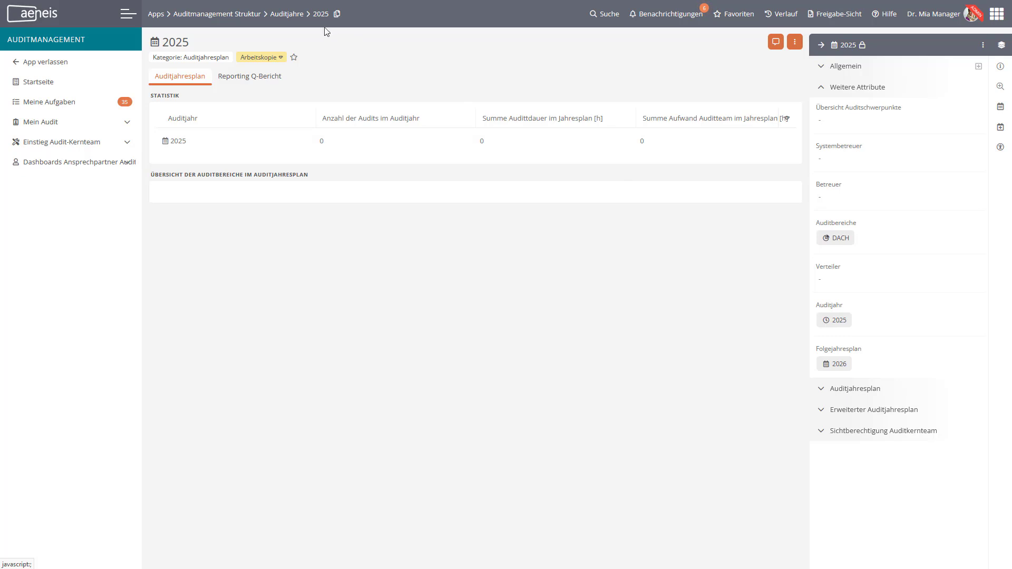
left_click(318, 16)
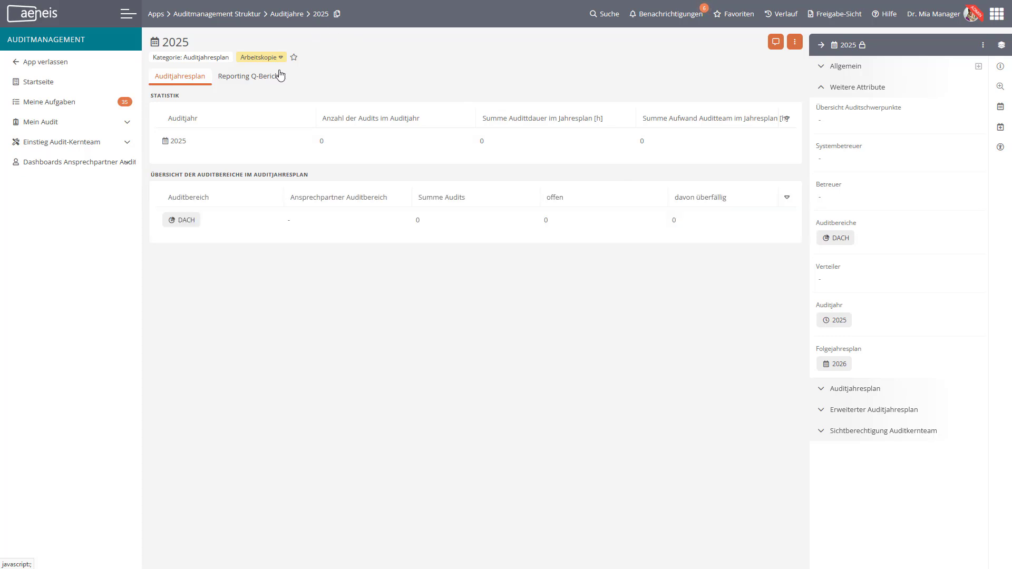
left_click(190, 212)
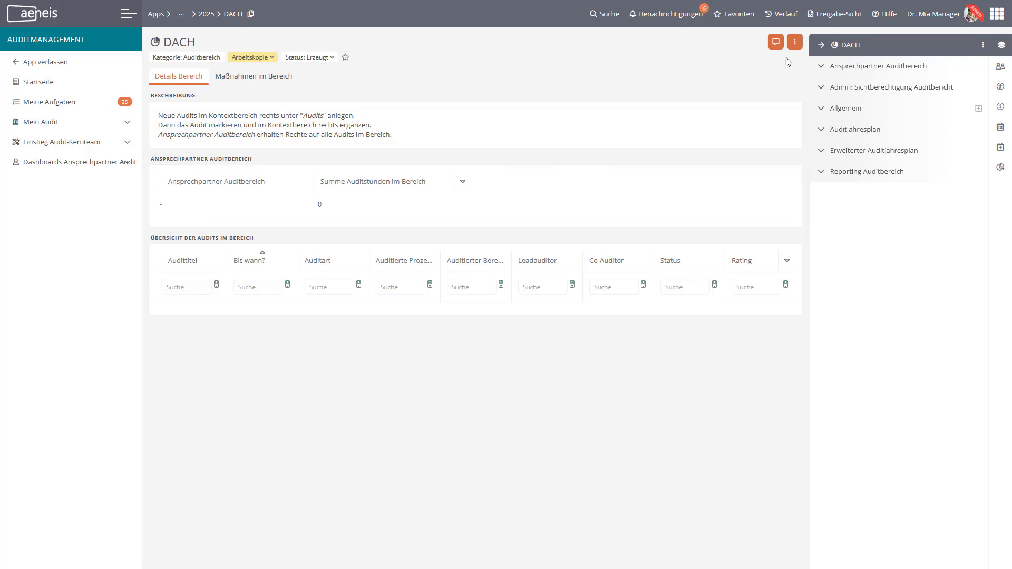
Start a new ISO 27001 Prozessaudit in the DACH area with lead auditor and co-auditor assigned.
left_click(795, 42)
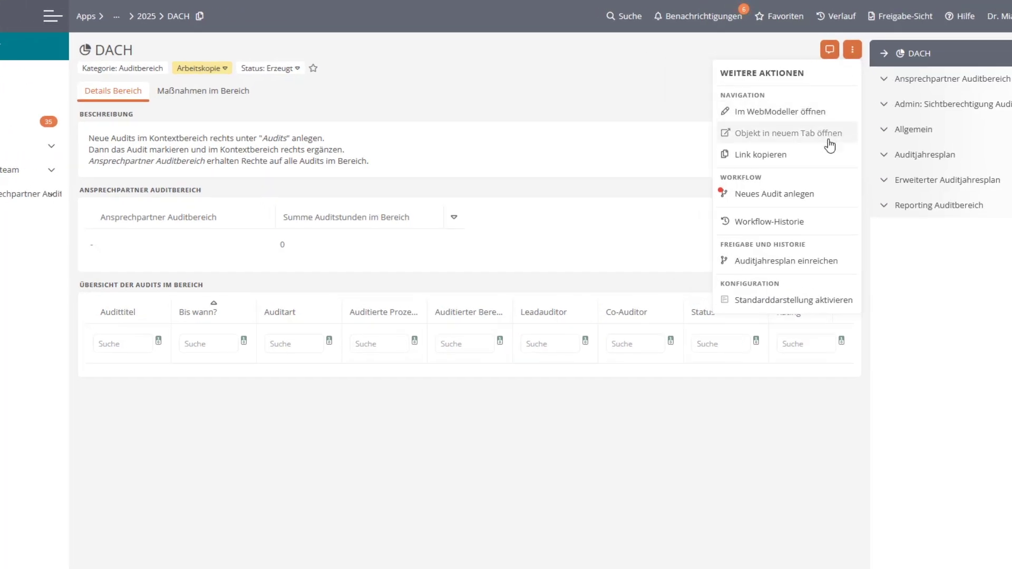
left_click(818, 193)
left_click(407, 140)
type("ISO 27001")
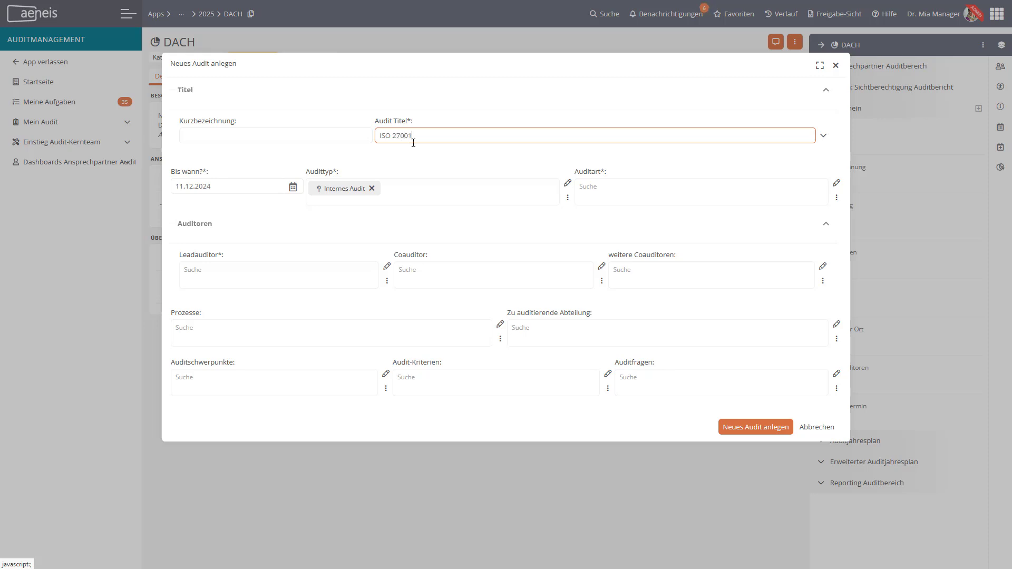
left_click(592, 188)
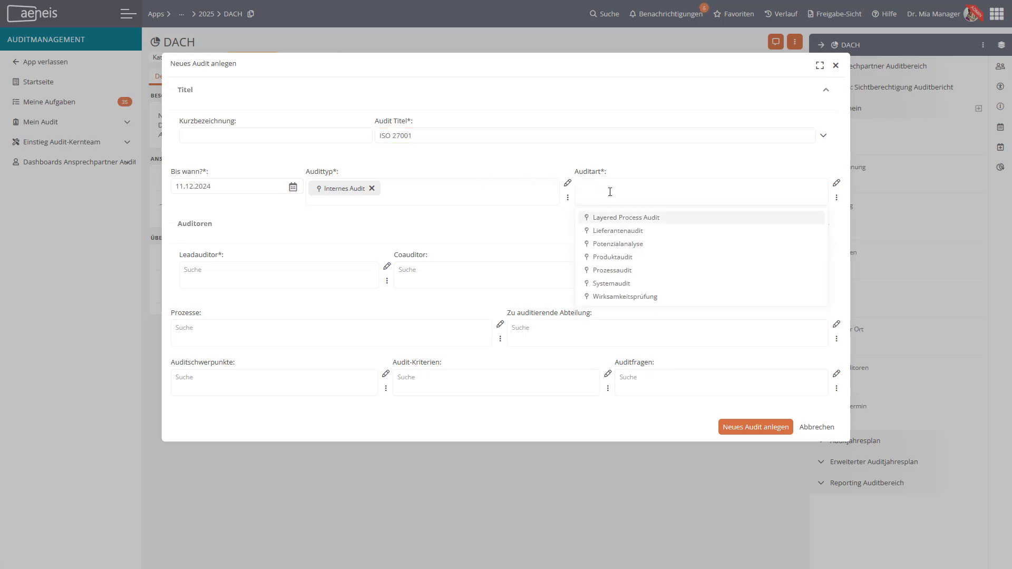
left_click(624, 270)
left_click(293, 270)
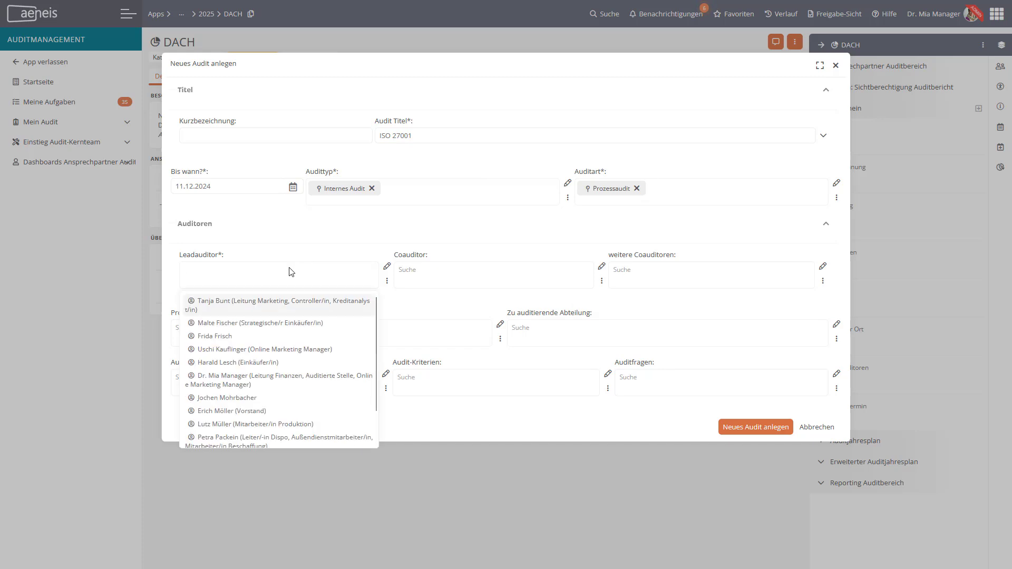
left_click(237, 301)
left_click(417, 271)
left_click(452, 303)
Add Risikomanagement, Vorfallmanagement and Zugriffkontrolle as audited processes.
left_click(237, 340)
type("Risiko")
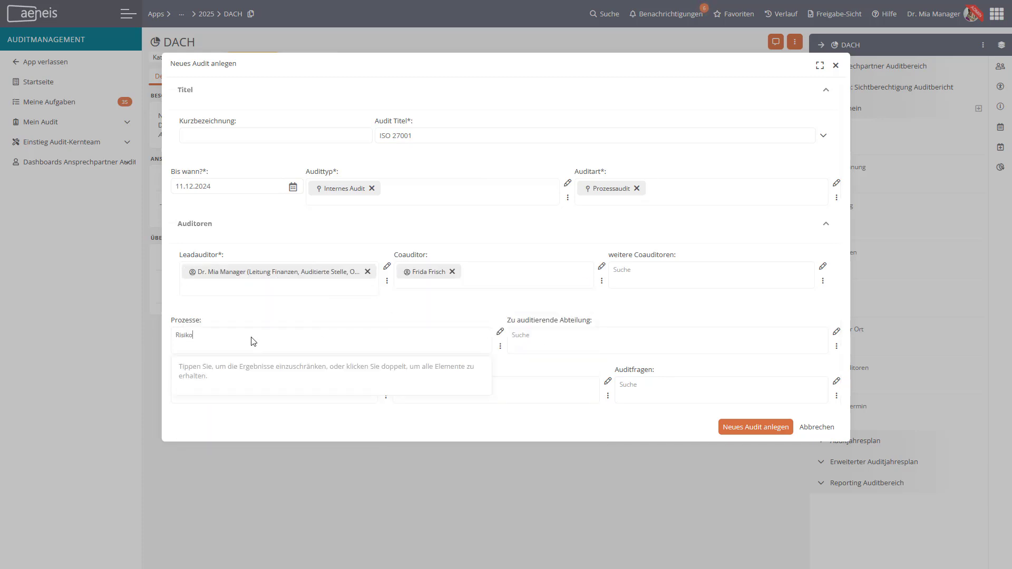
left_click(224, 416)
type("Vorfall")
left_click(237, 393)
type("Zugriff")
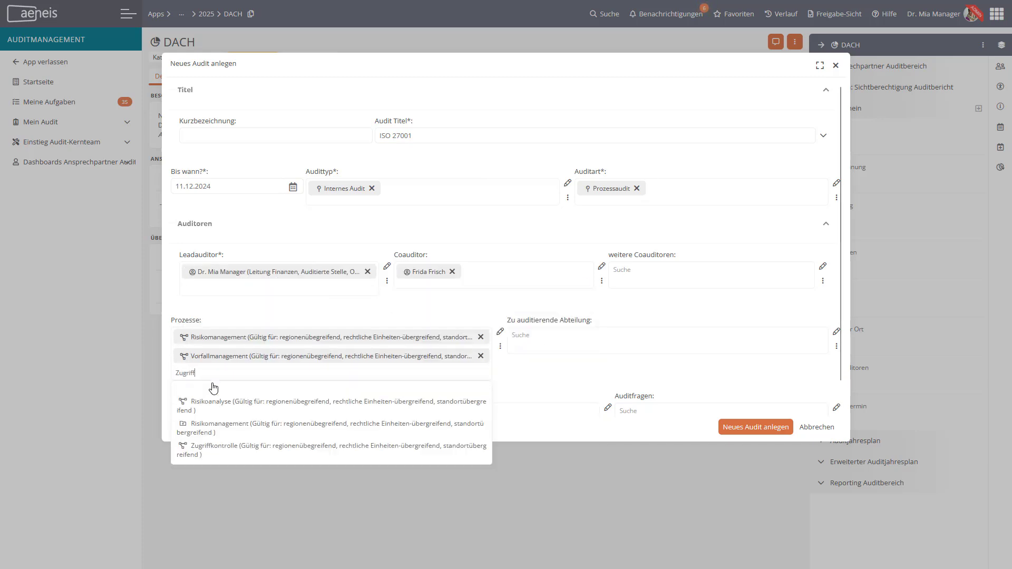
left_click(237, 396)
Add IT and Qualitätsmanagement & Compliance as audited departments.
left_click(573, 343)
left_click(579, 363)
type("Qualität")
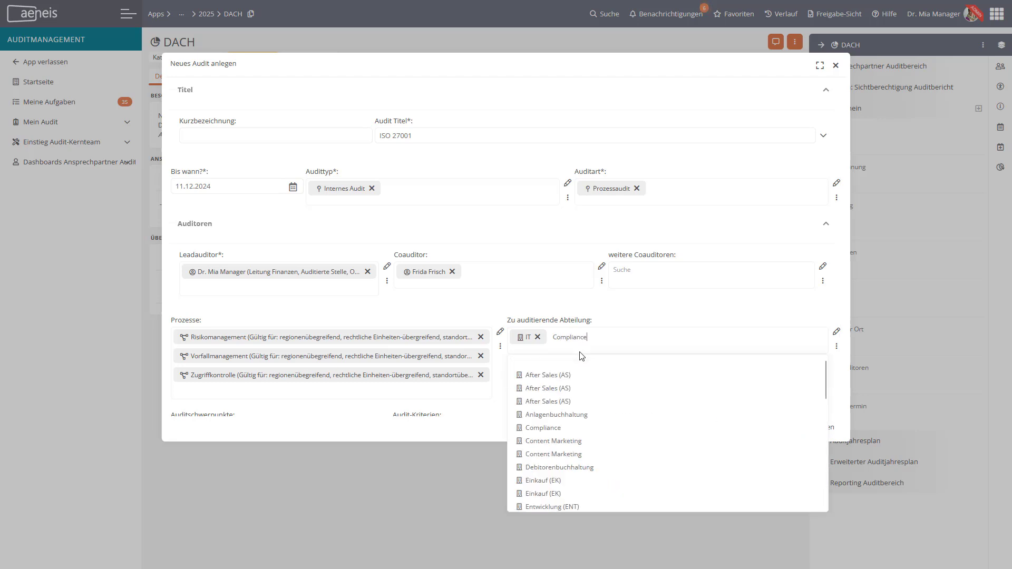
left_click(585, 385)
Add focus areas Wirksamkeit ISMS, Risikomanagement, Technische Maßnahmen, Vorfallmanagement and Notfallmanagement.
scroll(615, 380, "down", 1)
left_click(237, 382)
type("ISMS")
left_click(250, 406)
type("Risiko")
left_click(227, 414)
type("Technisch")
left_click(189, 422)
type("Vor")
left_click(224, 425)
type("Notfall")
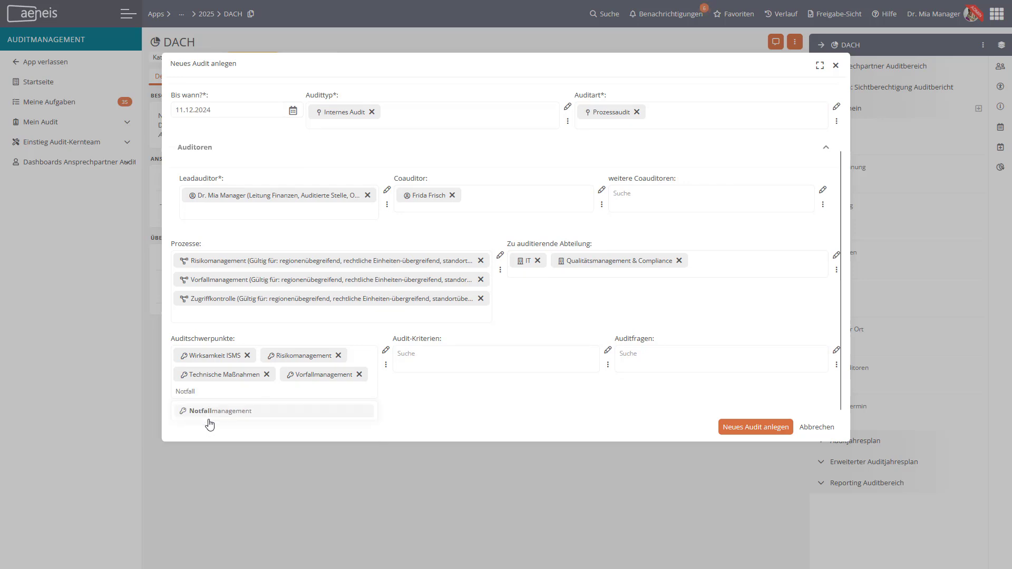
left_click(205, 411)
Add the ISO 27001:2022: Anwendungsbereich criterion and create the audit.
left_click(423, 355)
type("ISO")
left_click(464, 485)
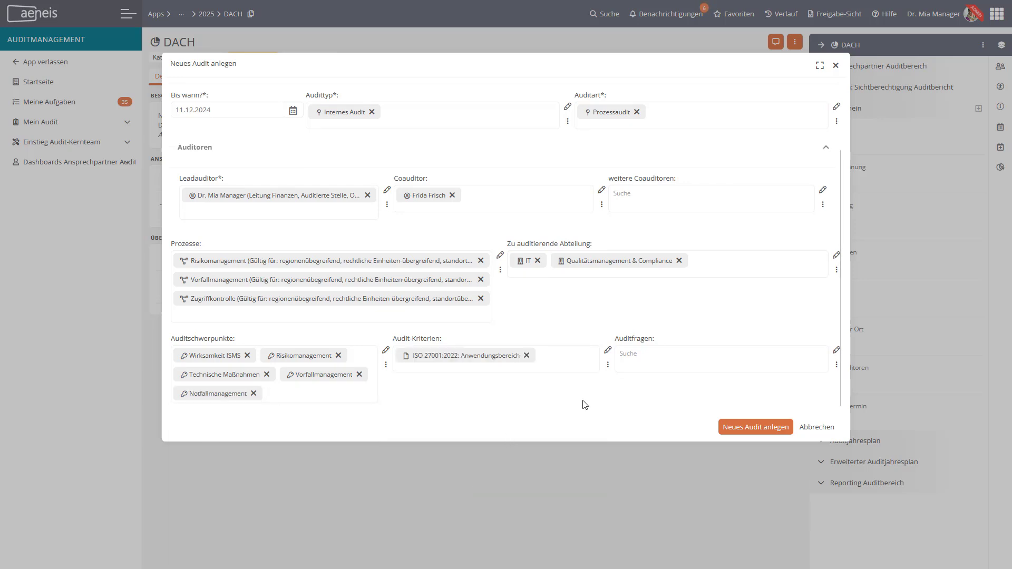
left_click(756, 427)
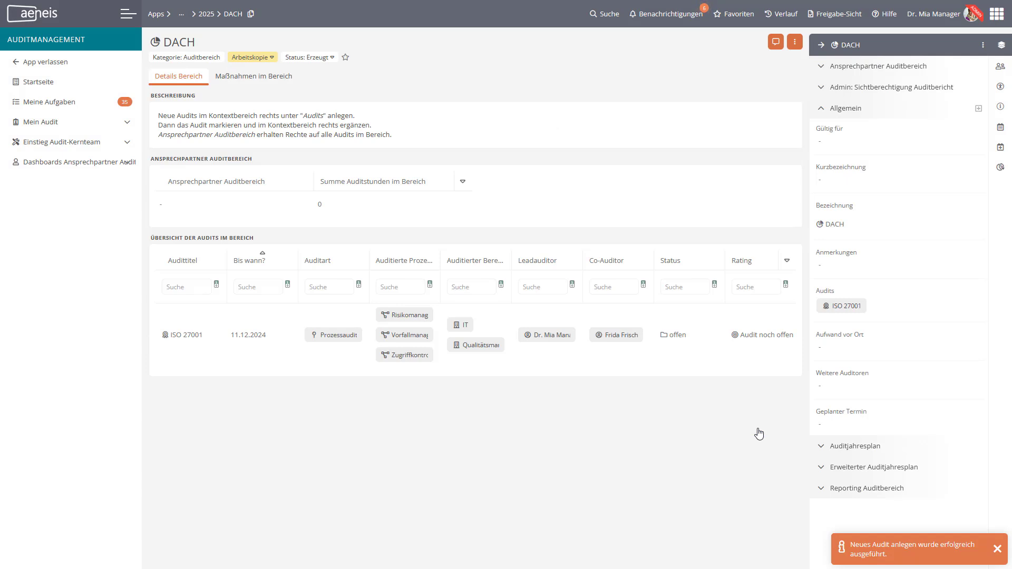
Open the ISO 27001 audit (Audit_22) and scroll through its scope and processes.
left_click(182, 336)
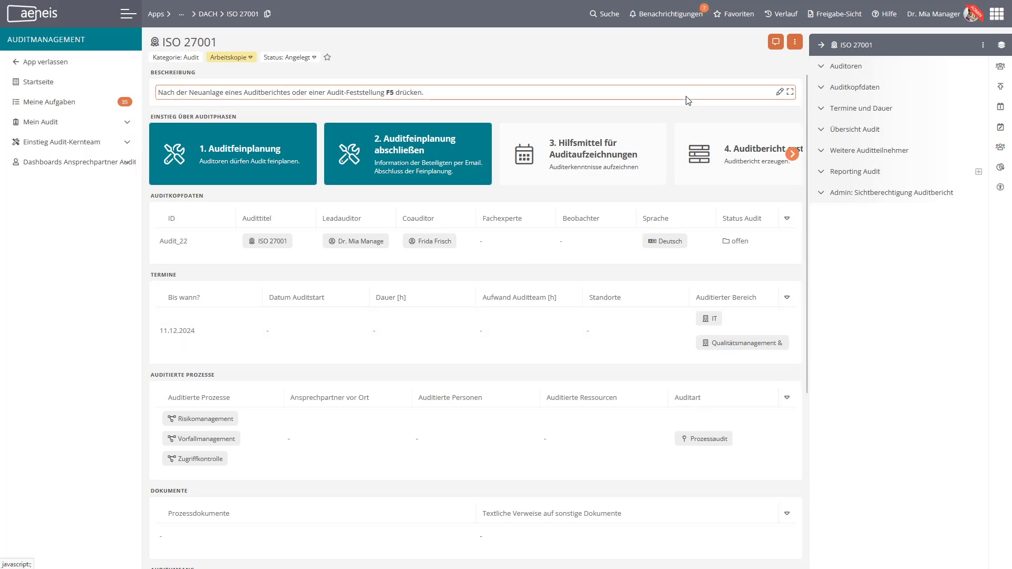
scroll(688, 100, "down", 5)
scroll(687, 100, "up", 5)
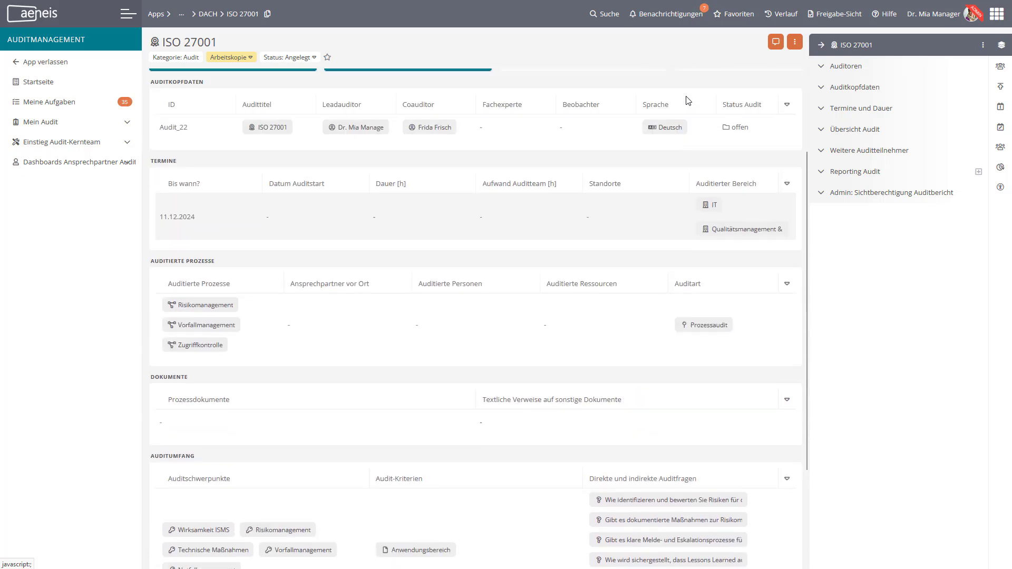
Close the ISO 27001 audit's Feinplanung, recording version 1.
left_click(794, 45)
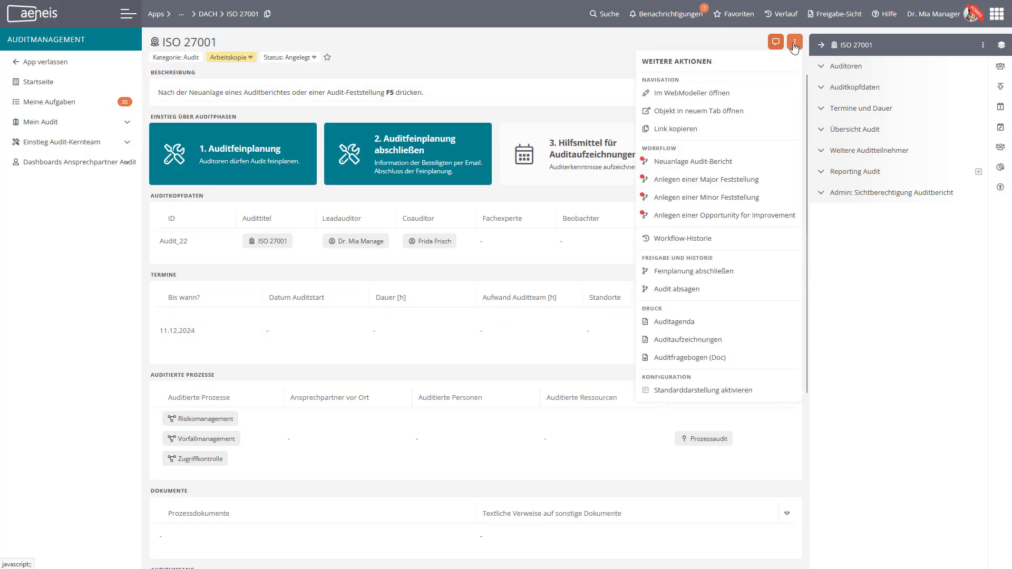
left_click(723, 273)
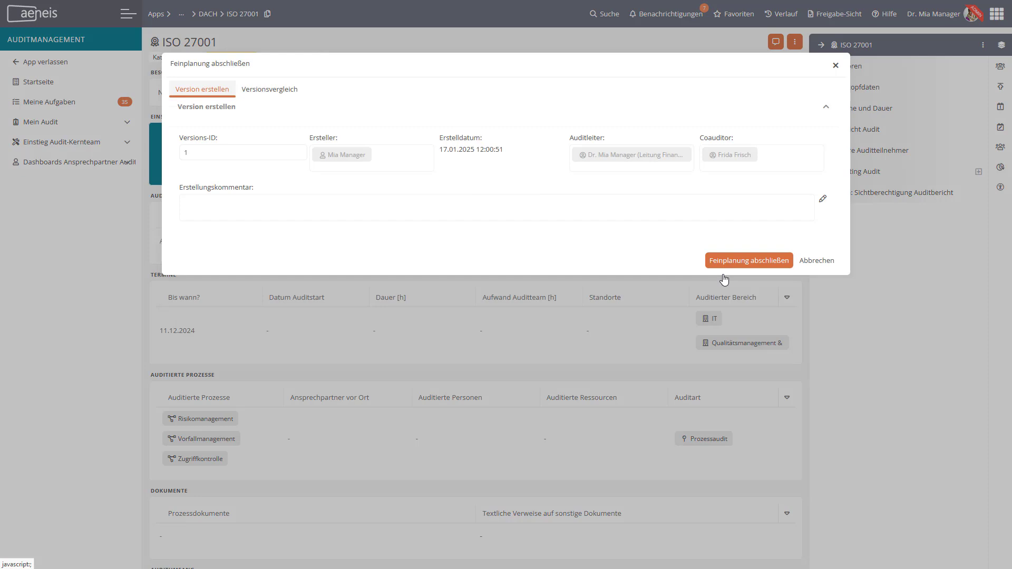
left_click(749, 267)
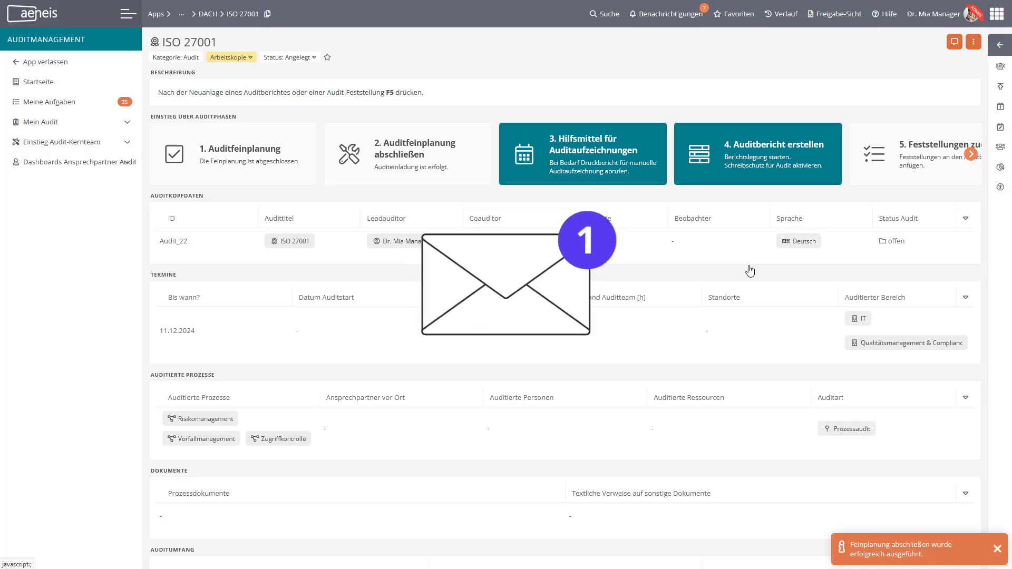
Create and save a new audit report (Neuanlage Audit-Bericht) for the ISO 27001 audit.
left_click(973, 42)
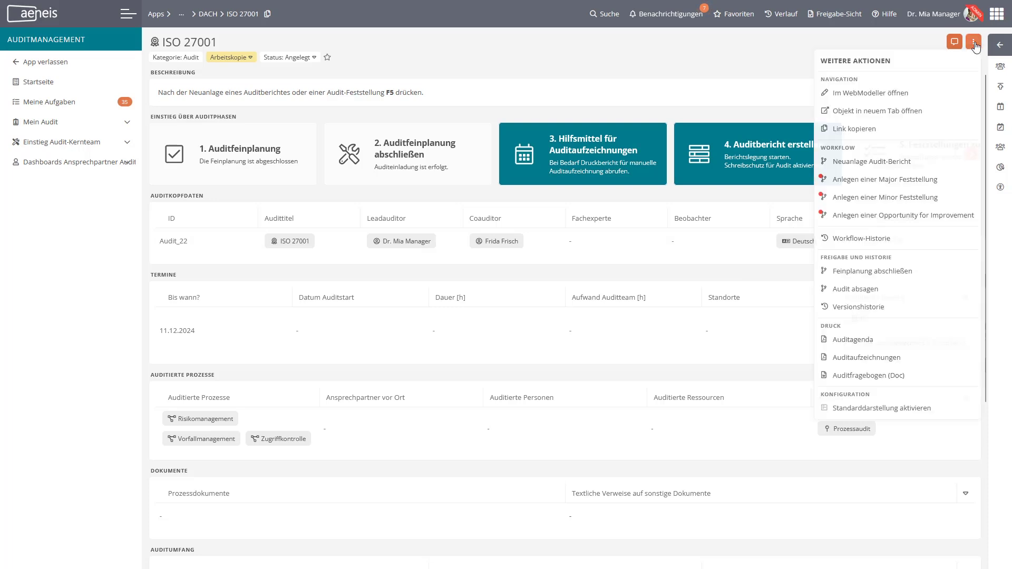
left_click(898, 164)
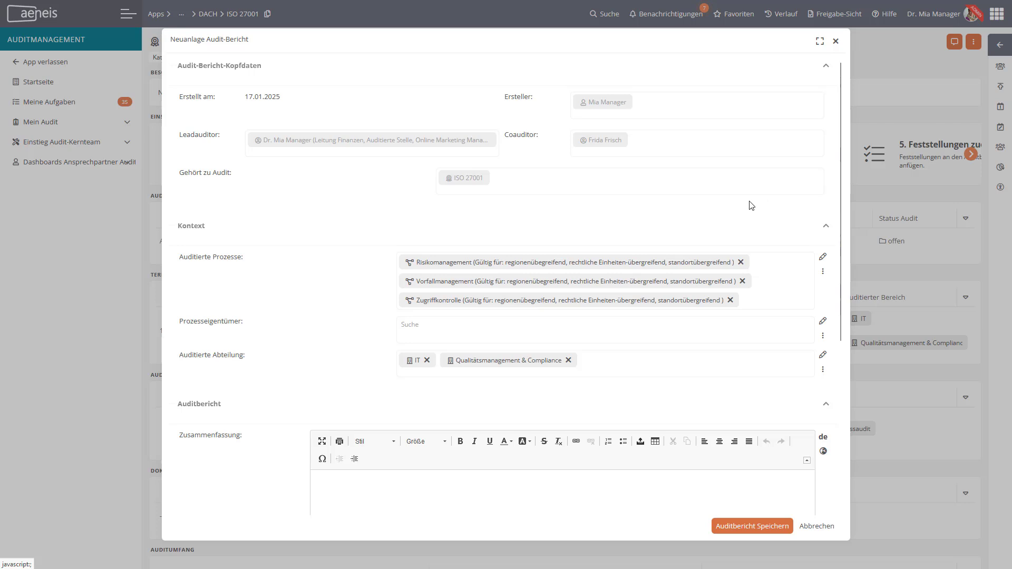
scroll(751, 206, "down", 1)
scroll(751, 206, "down", 1)
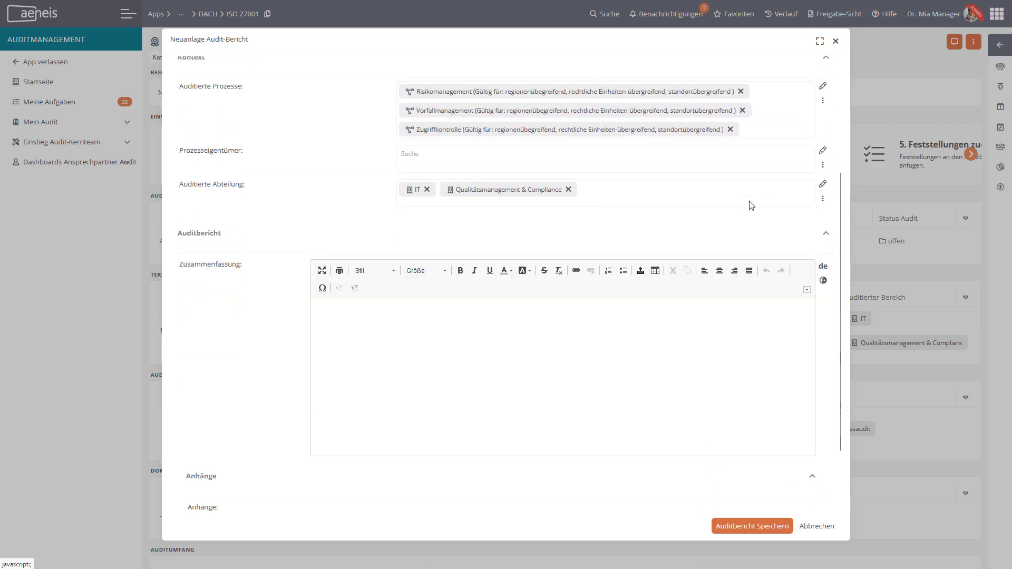
scroll(751, 206, "down", 1)
scroll(751, 204, "down", 1)
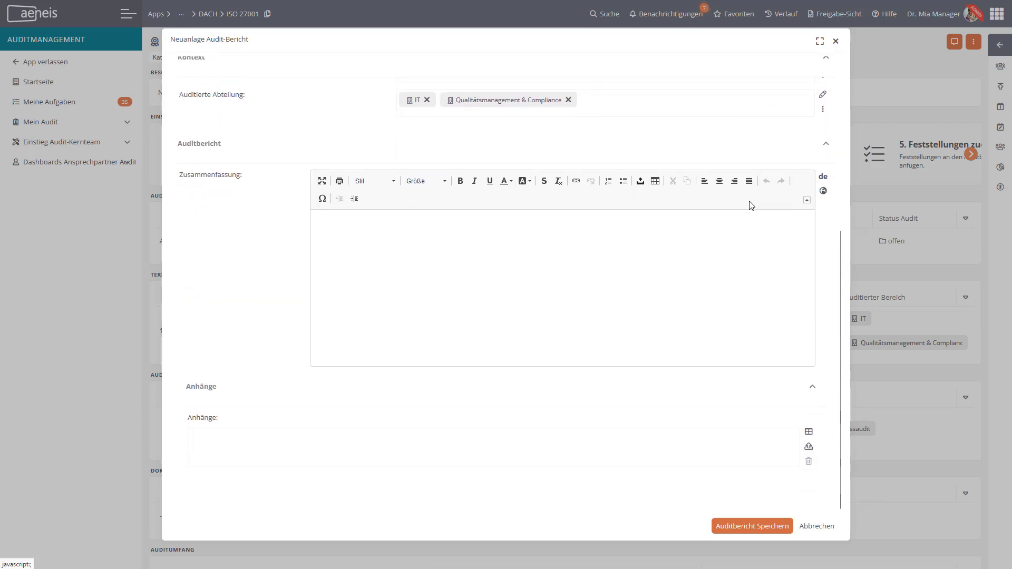
left_click(755, 531)
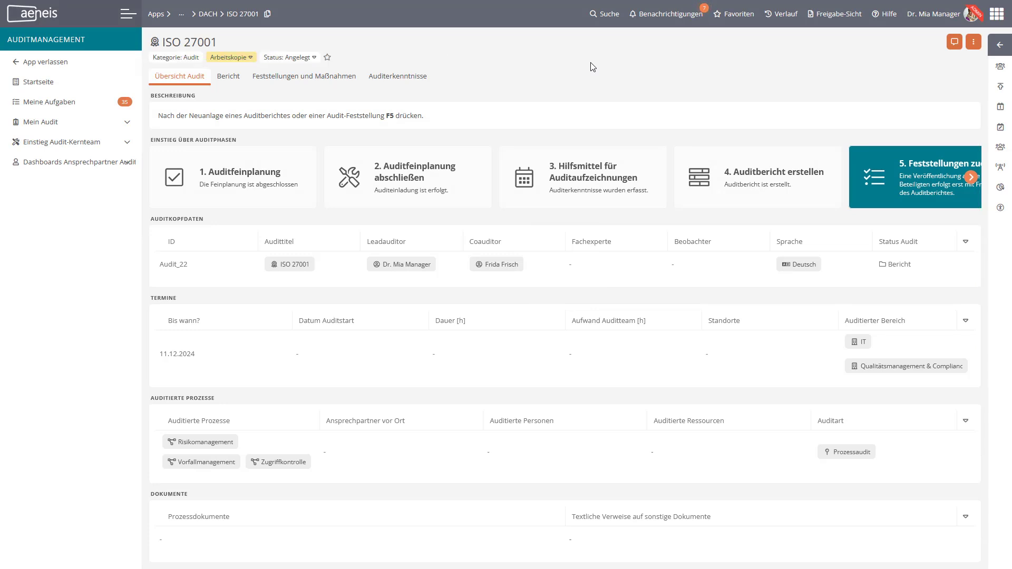
Start a major finding titled 'Prozess für die regelmäßige Überprüfung von Zugriffsrechten nicht dokumentiert'.
left_click(233, 82)
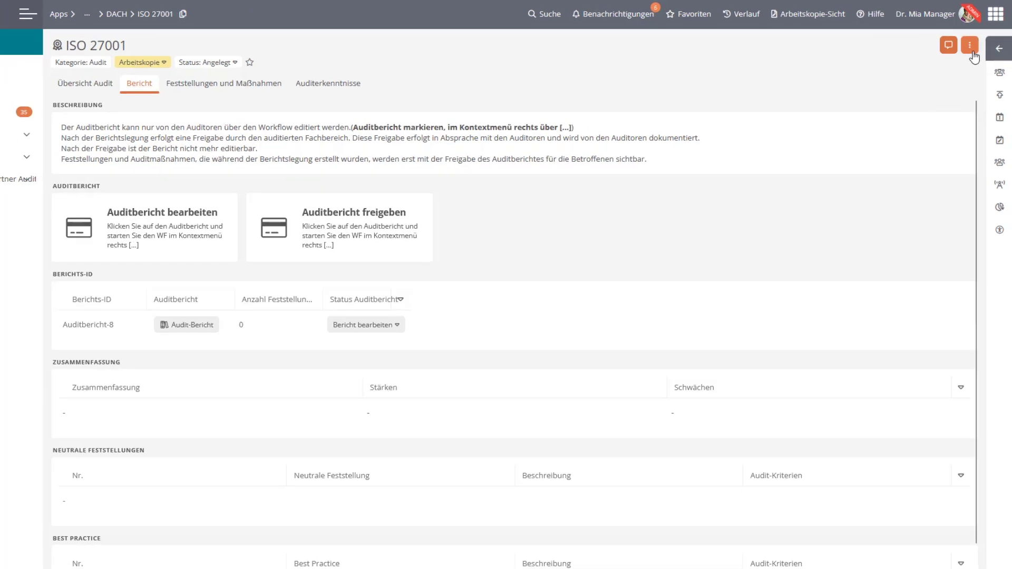
left_click(973, 54)
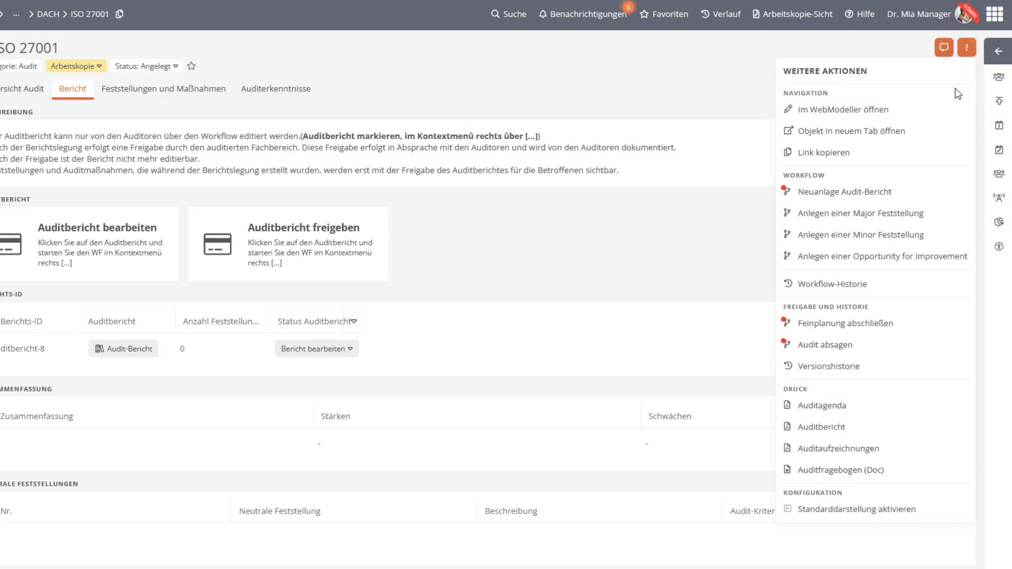
left_click(927, 216)
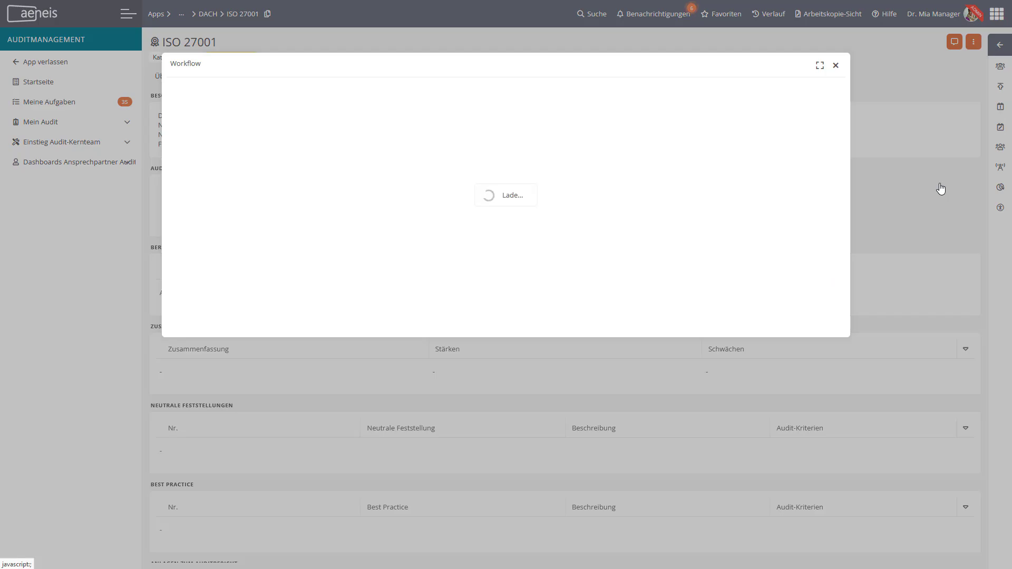
left_click(500, 95)
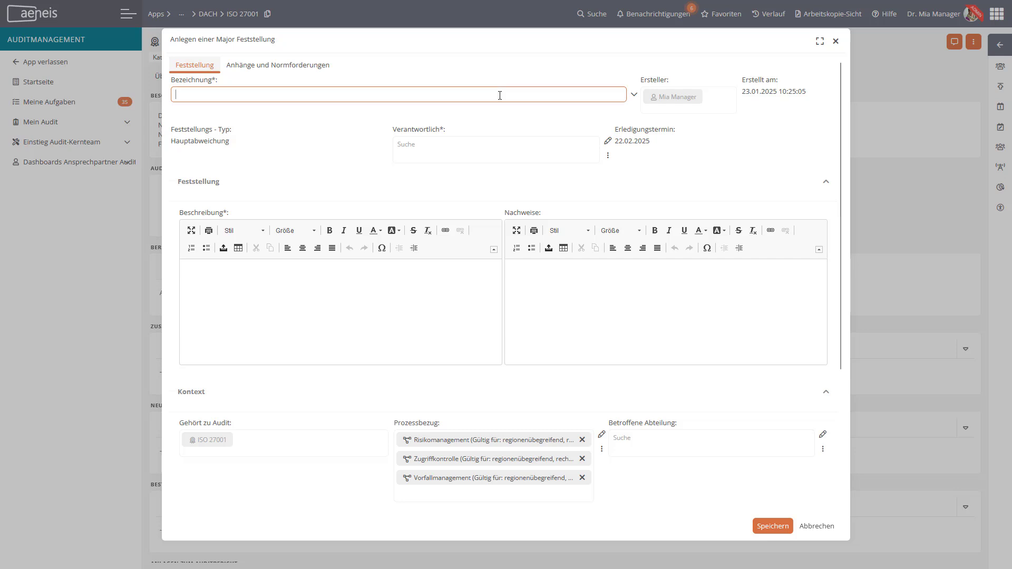
type("Prozess für die regelmäßige Überprüfung von Zugriffsrechten nicht dokumentiert")
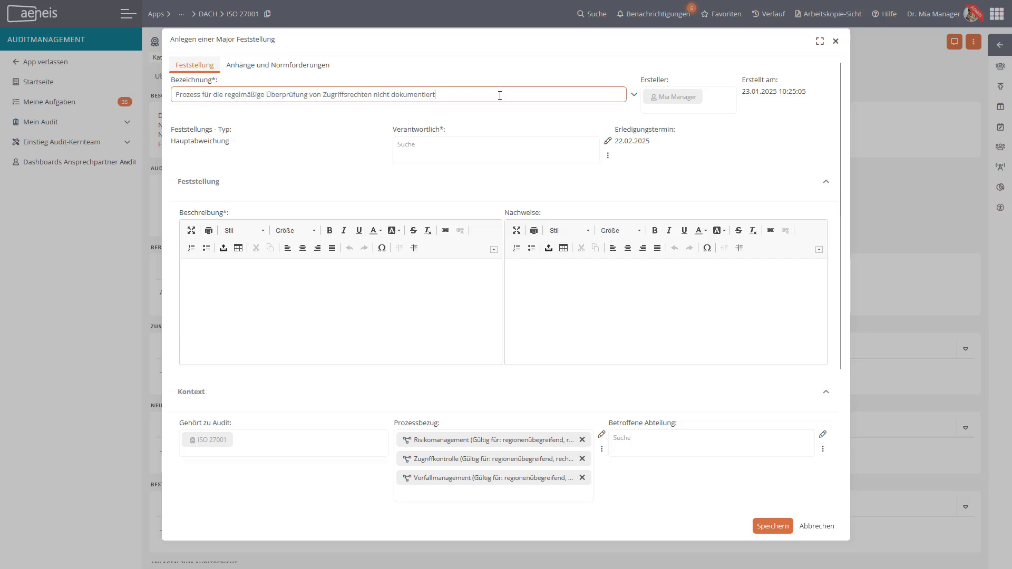
Assign the responsible person, add the same text as description, choose the effectiveness reviewer, and save.
left_click(446, 146)
type("mike")
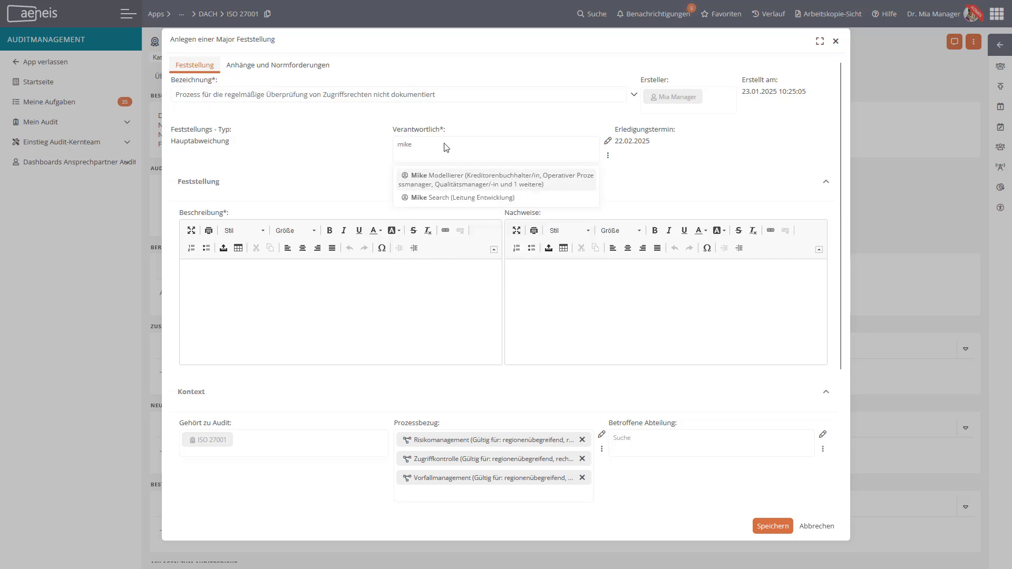
left_click(446, 178)
left_click(377, 285)
type("Prozess für die regelmäßige Überprüfung von Zugriffsrechten nicht dokumentiert")
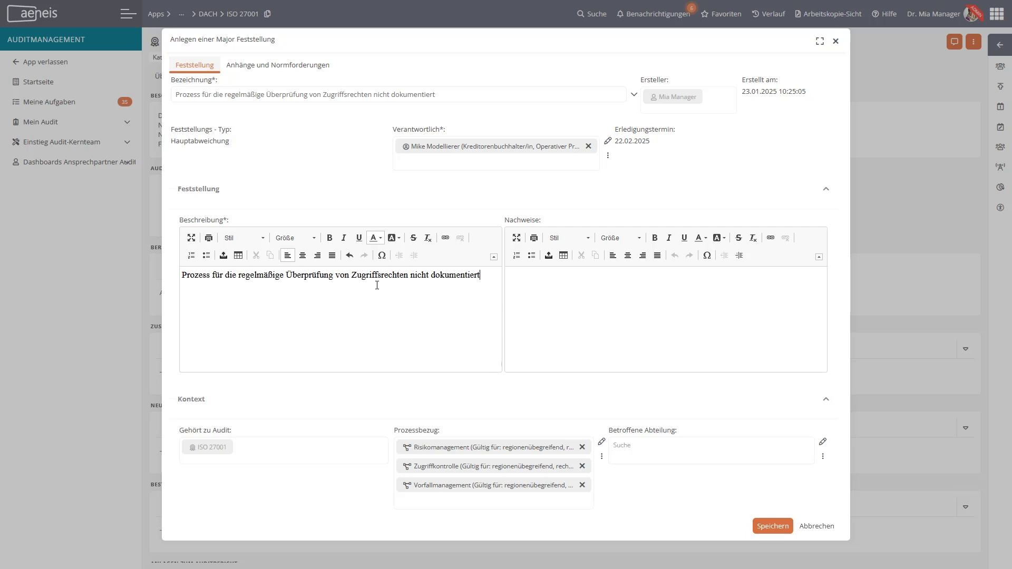
scroll(377, 285, "down", 2)
scroll(378, 289, "down", 2)
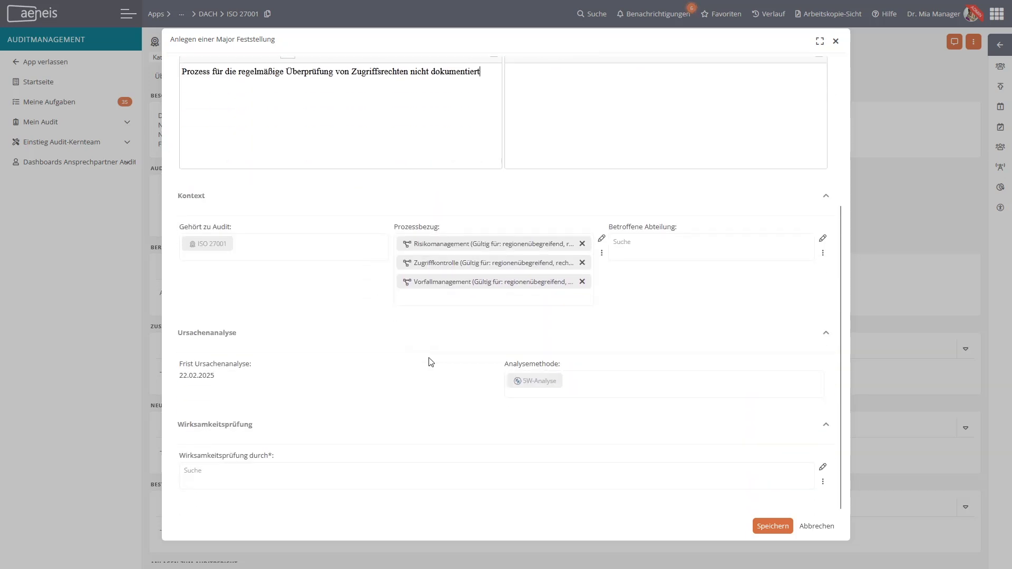
left_click(441, 473)
type("manager")
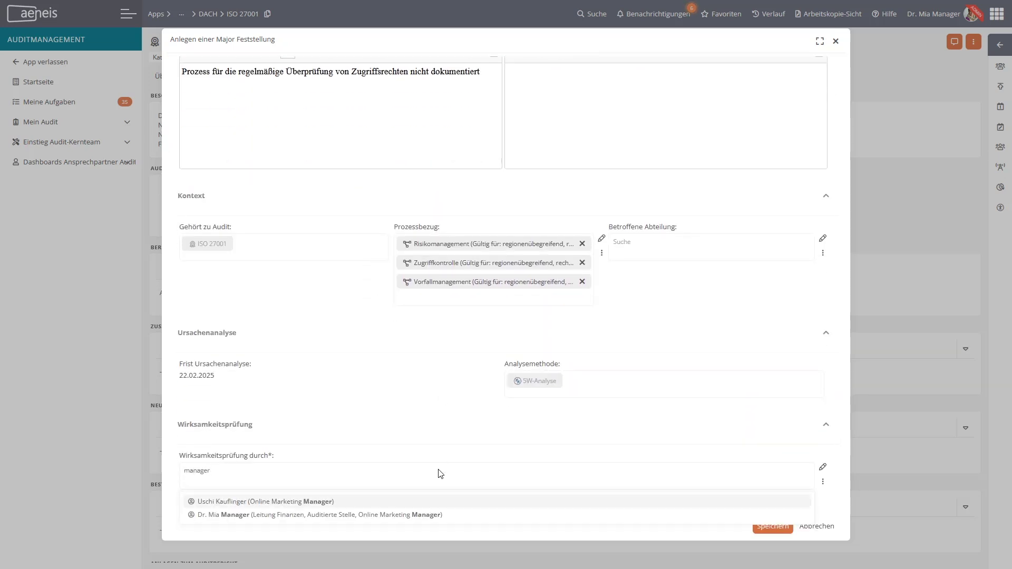
left_click(376, 516)
left_click(777, 533)
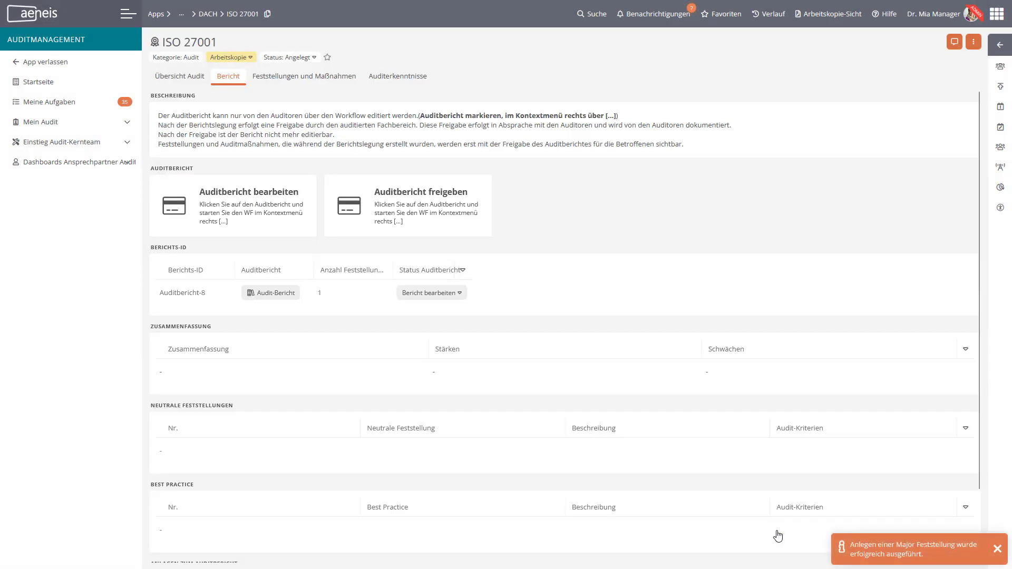
Select the access-rights review finding and start a new audit measure (Anlage Auditmaßnahme) for it.
left_click(316, 88)
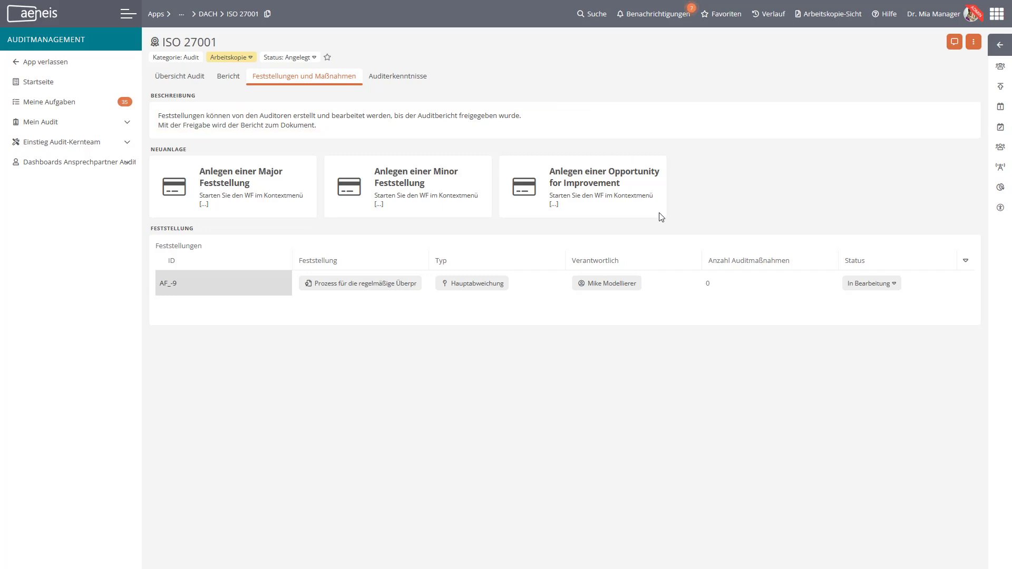
left_click(382, 284)
left_click(999, 53)
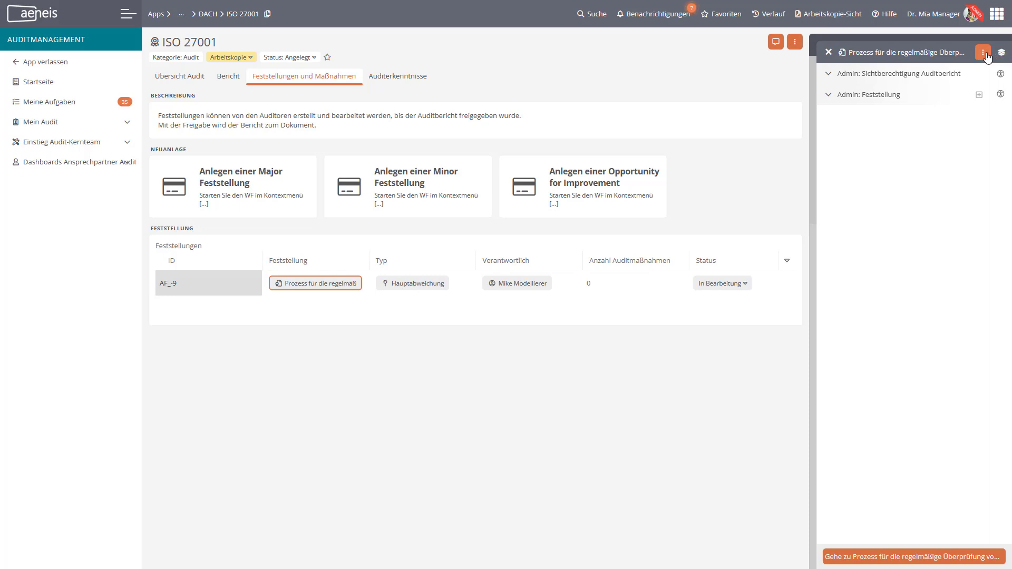
left_click(984, 53)
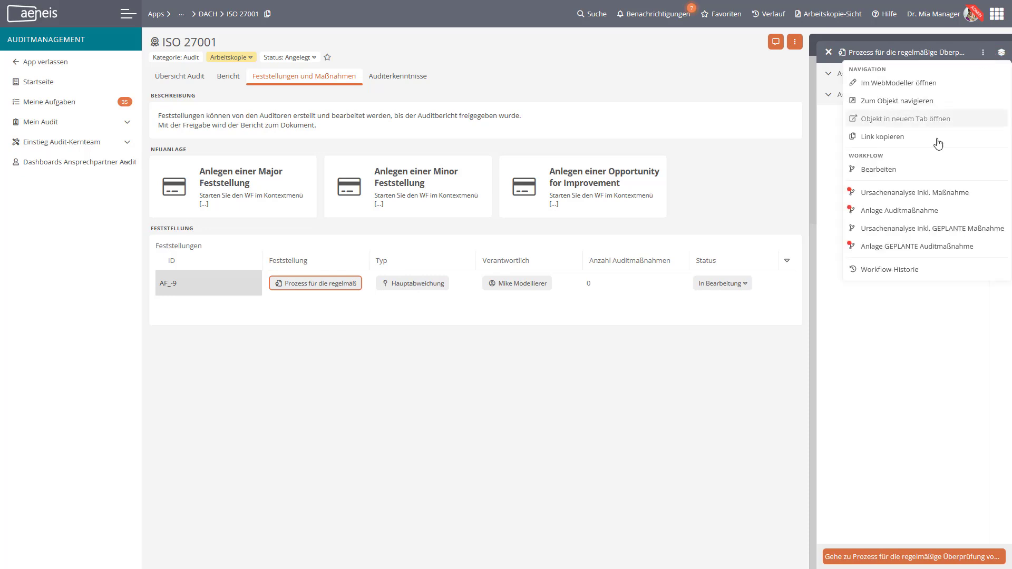
left_click(929, 211)
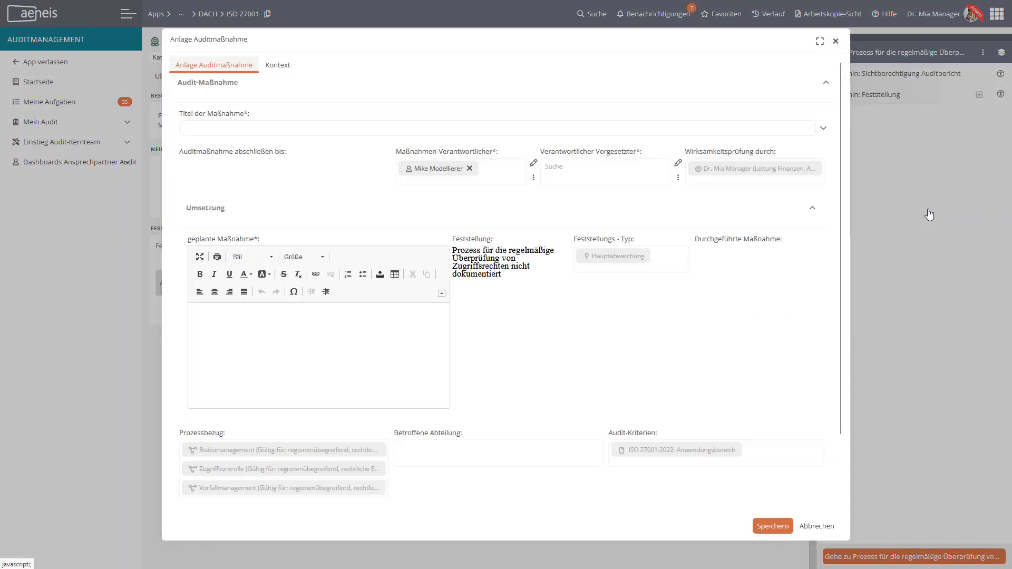
Save measure 'Prozess dokumentieren' with its responsible supervisor and planned measure description.
left_click(410, 131)
type("zess dokumentieren")
left_click(598, 170)
left_click(594, 200)
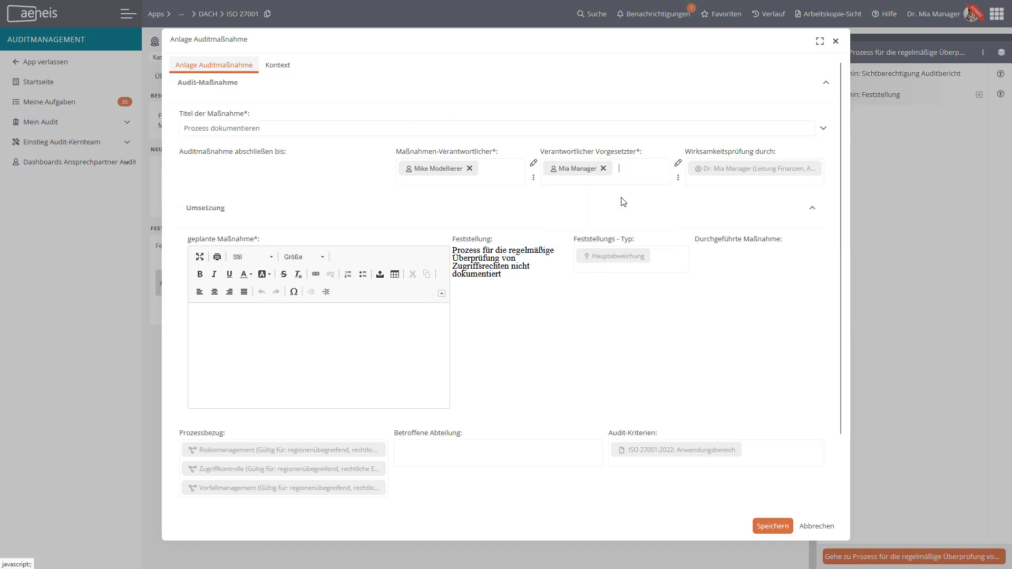
left_click(342, 319)
type("für")
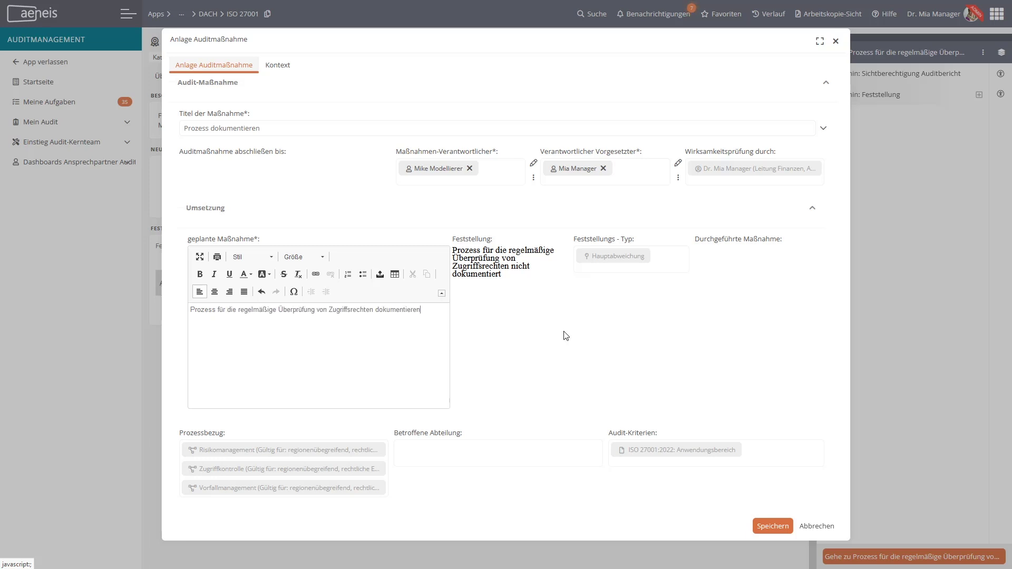
scroll(662, 314, "down", 2)
left_click(770, 525)
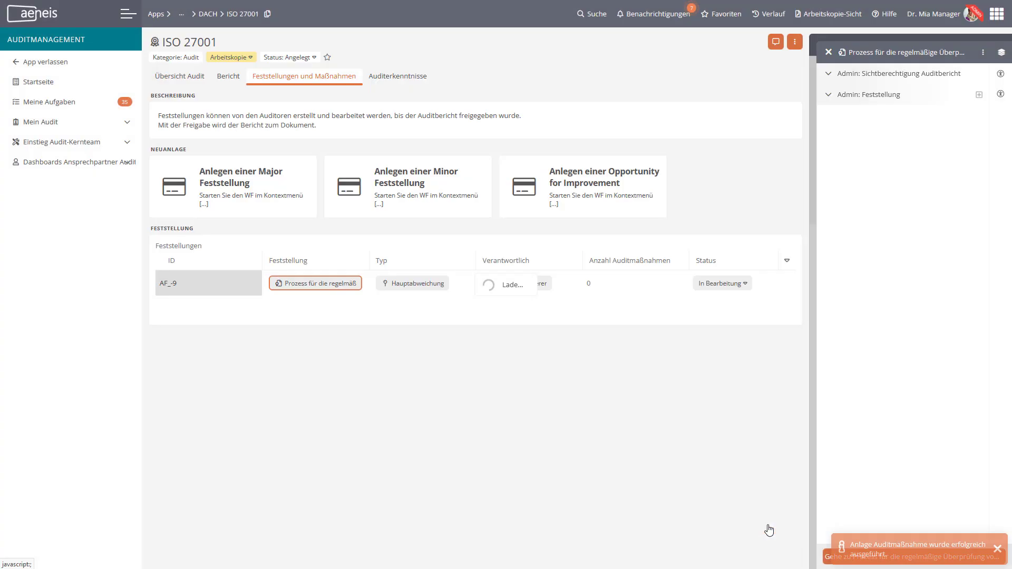
Release Auditbericht-8 with Auditbericht freigeben and save it, changing its status to Bericht abgeschlossen.
left_click(827, 52)
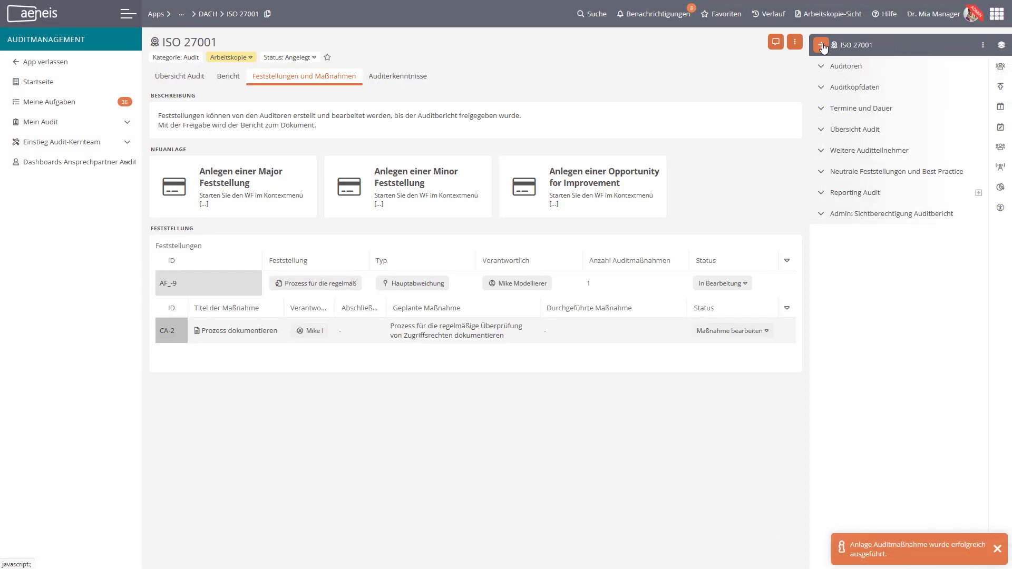
left_click(822, 46)
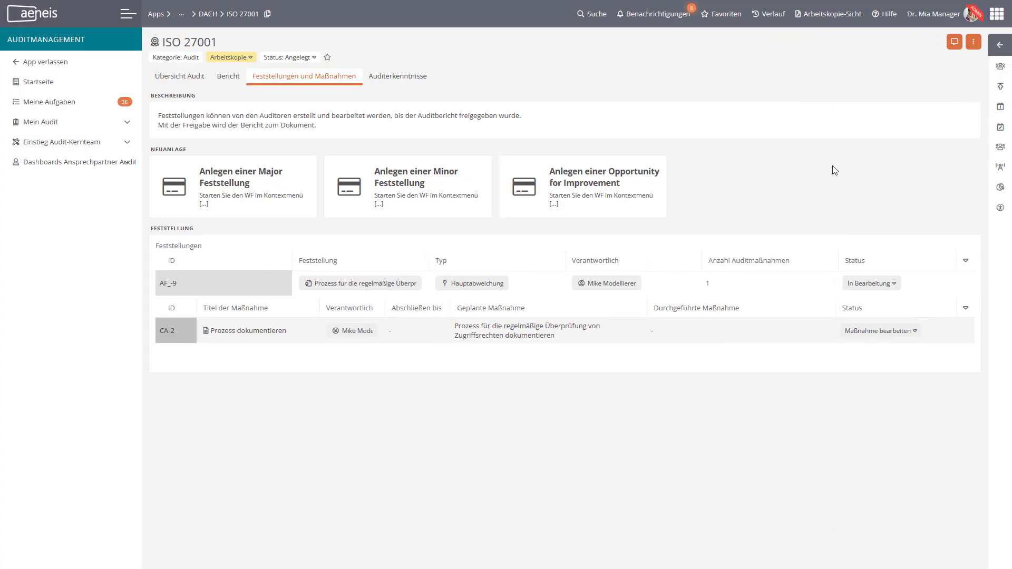
left_click(228, 77)
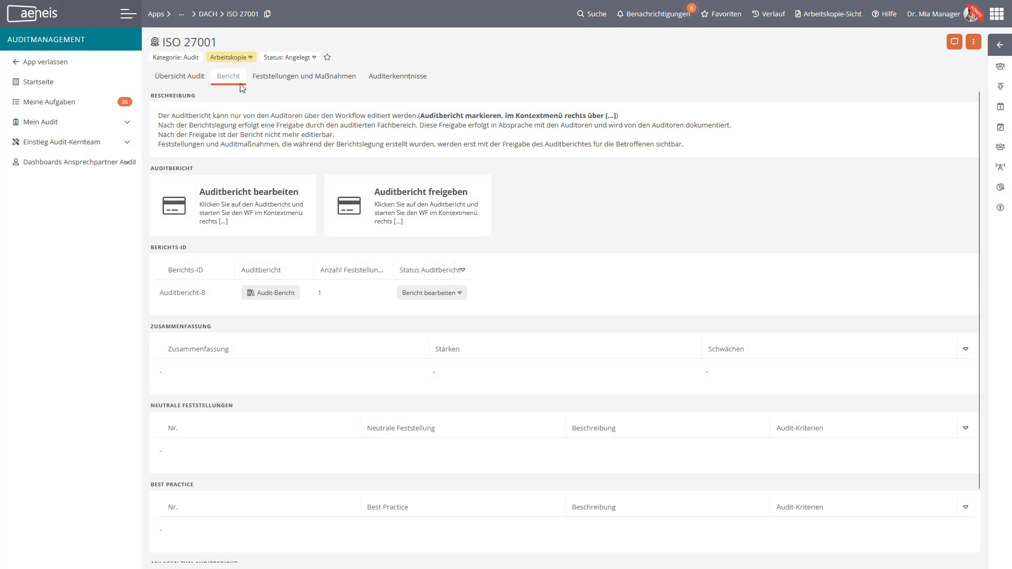
left_click(420, 295)
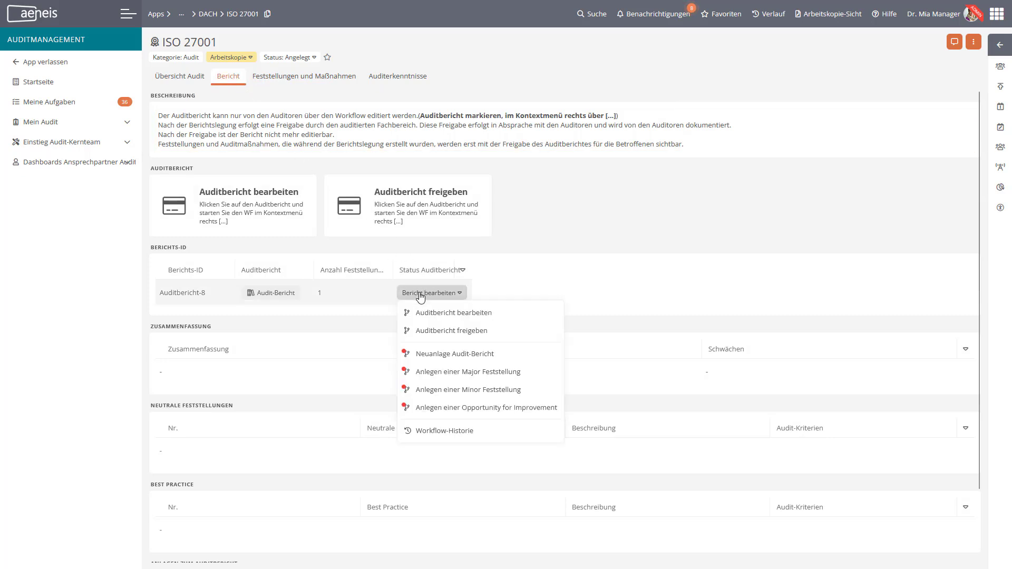
left_click(507, 339)
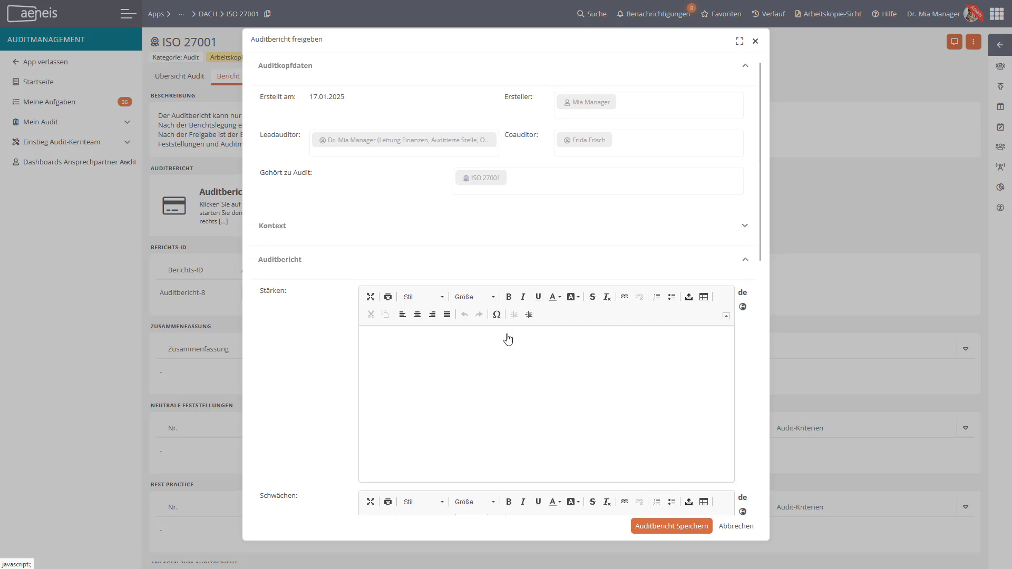
scroll(507, 339, "down", 3)
scroll(507, 335, "down", 3)
scroll(507, 329, "down", 4)
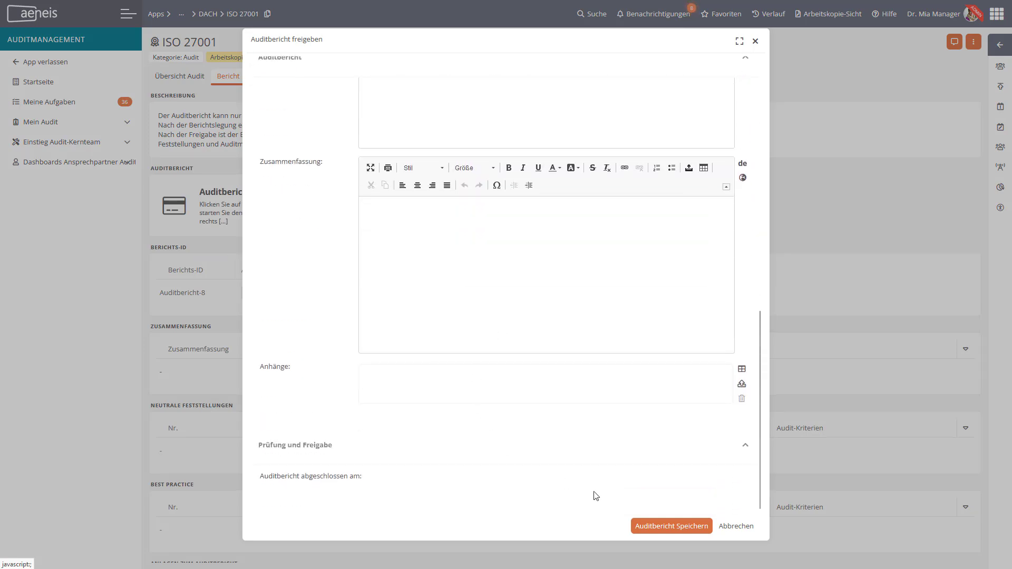
left_click(671, 526)
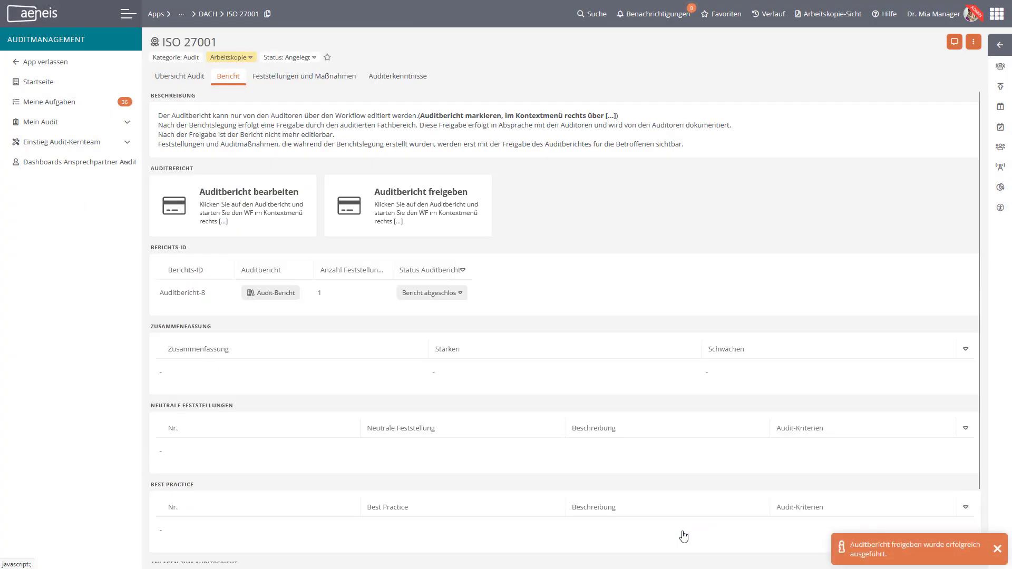
Open the new Auditmanagement task notification and show the Prozess dokumentieren task's details.
left_click(663, 15)
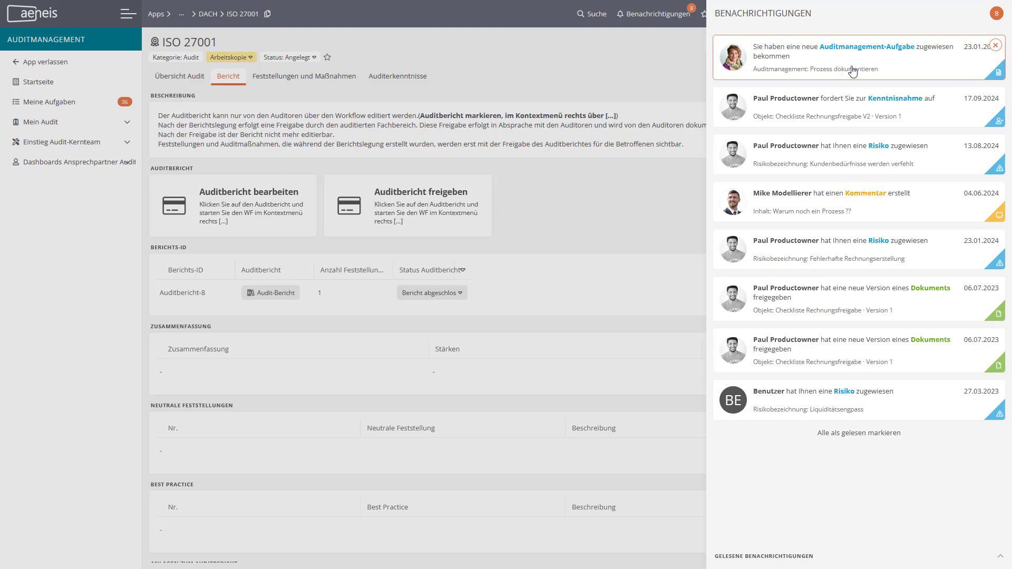
left_click(911, 64)
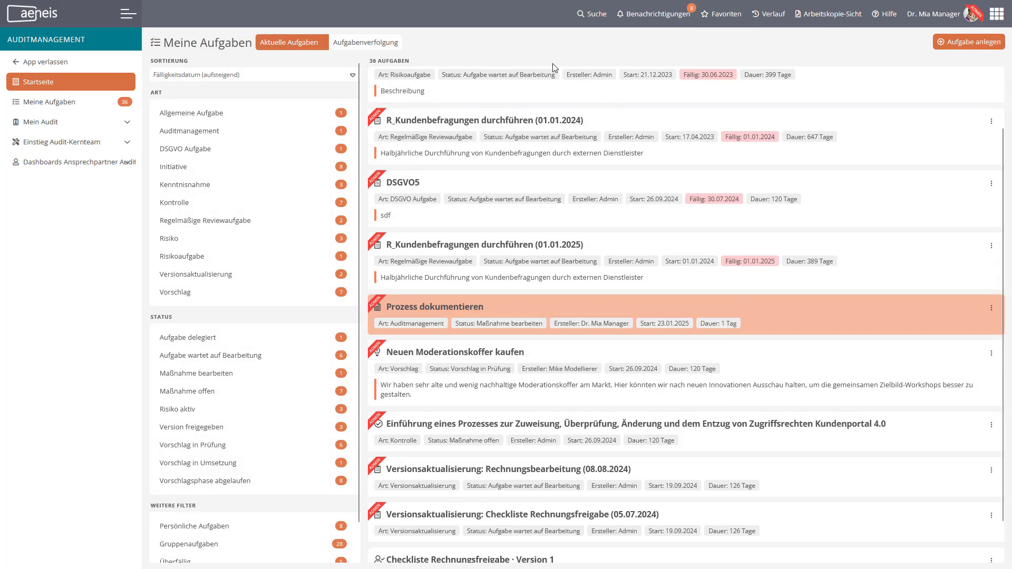
left_click(584, 310)
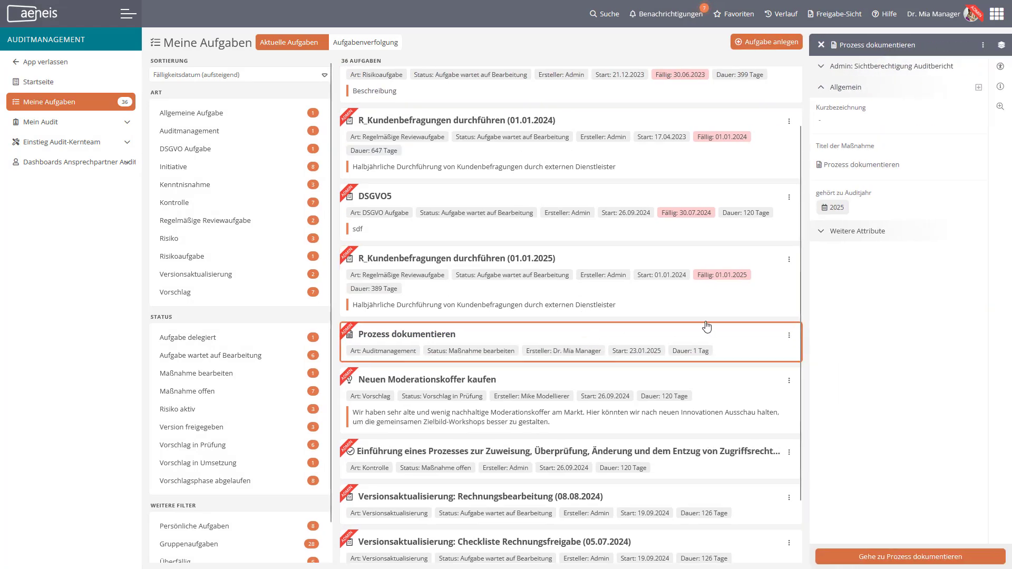
Expand Weitere Attribute to review the task's finding and planned measure.
left_click(820, 232)
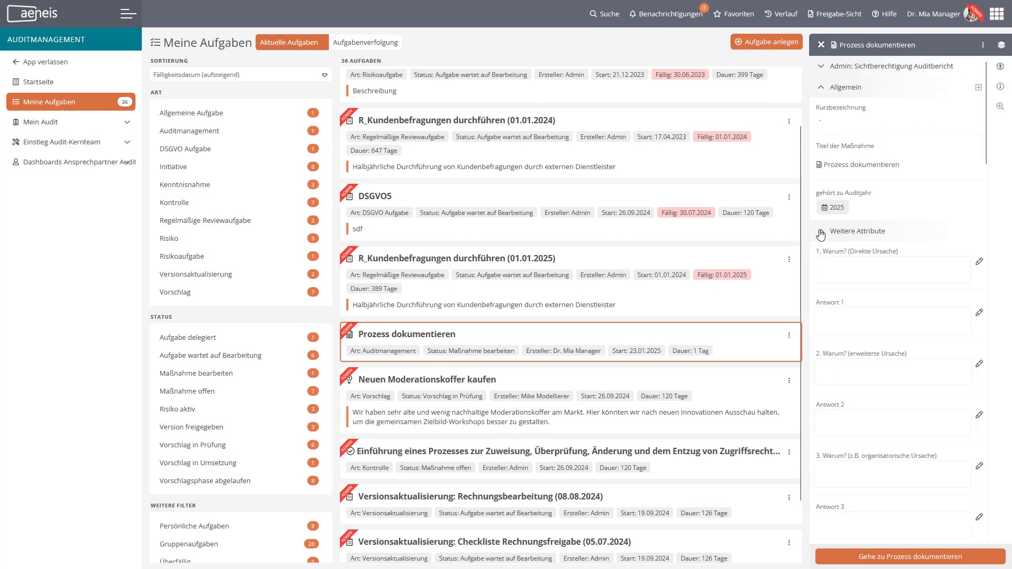
scroll(912, 300, "down", 7)
scroll(914, 301, "down", 1)
scroll(915, 302, "down", 2)
scroll(915, 302, "down", 2)
scroll(915, 302, "down", 2)
scroll(915, 302, "down", 2)
scroll(915, 302, "down", 3)
scroll(914, 302, "down", 3)
scroll(915, 302, "down", 2)
scroll(915, 301, "down", 2)
scroll(916, 302, "down", 2)
scroll(915, 301, "down", 3)
scroll(914, 302, "down", 2)
scroll(915, 302, "down", 1)
scroll(914, 302, "down", 3)
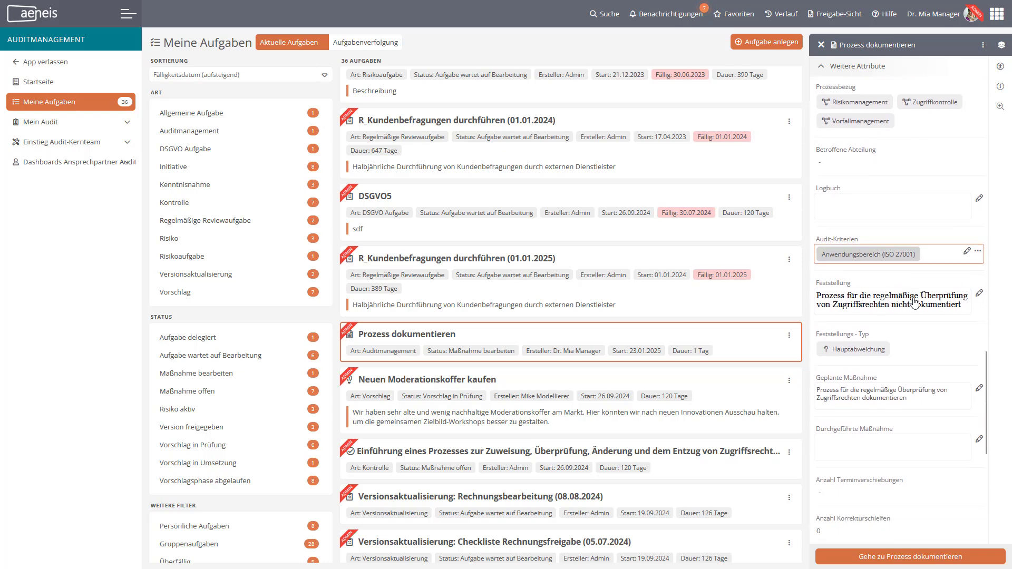
scroll(914, 303, "down", 1)
Submit measure CA-2 for review as implemented, recording 'Prozess wurde dokumentiert' as the performed measure.
left_click(918, 553)
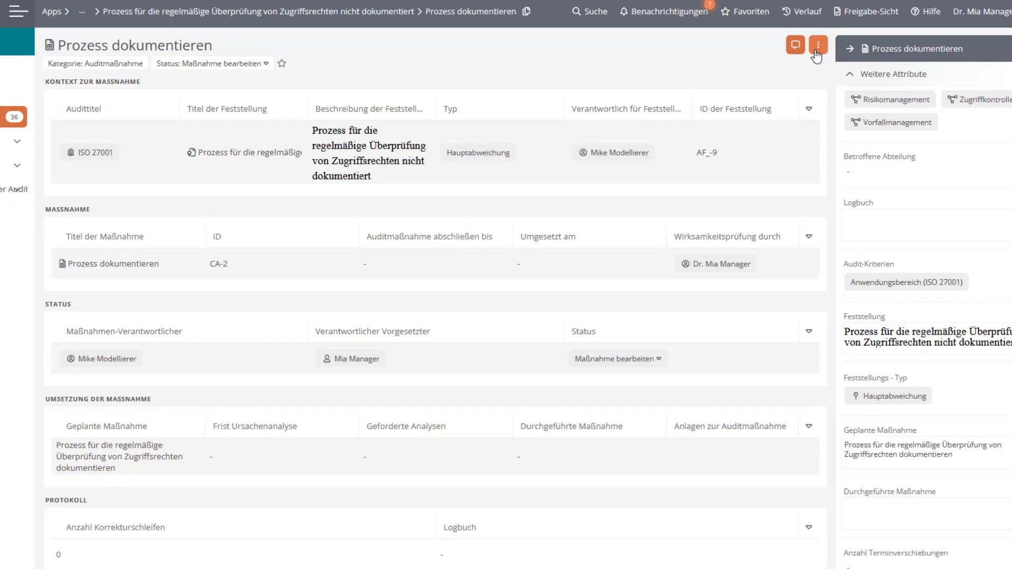
left_click(794, 42)
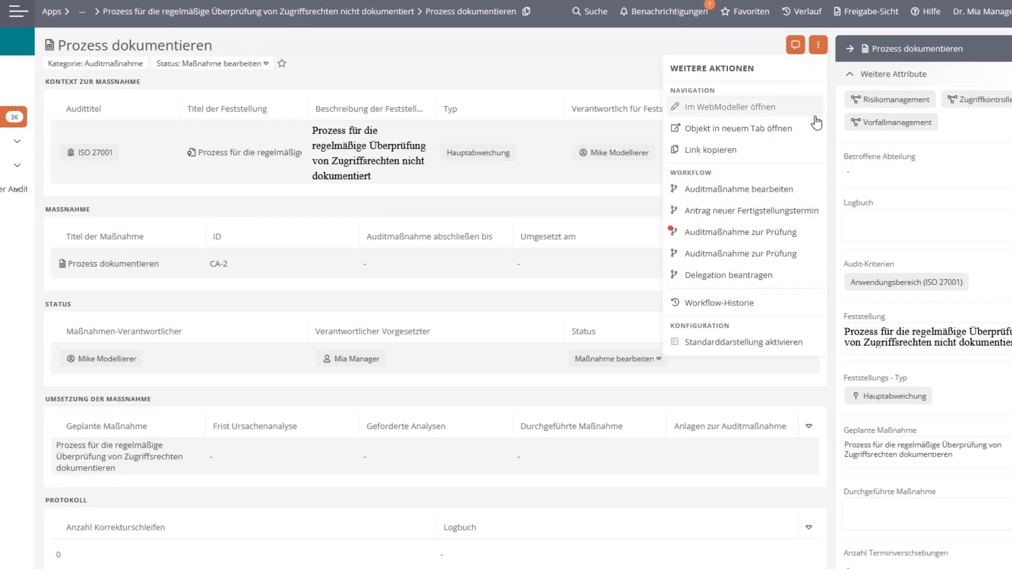
left_click(807, 255)
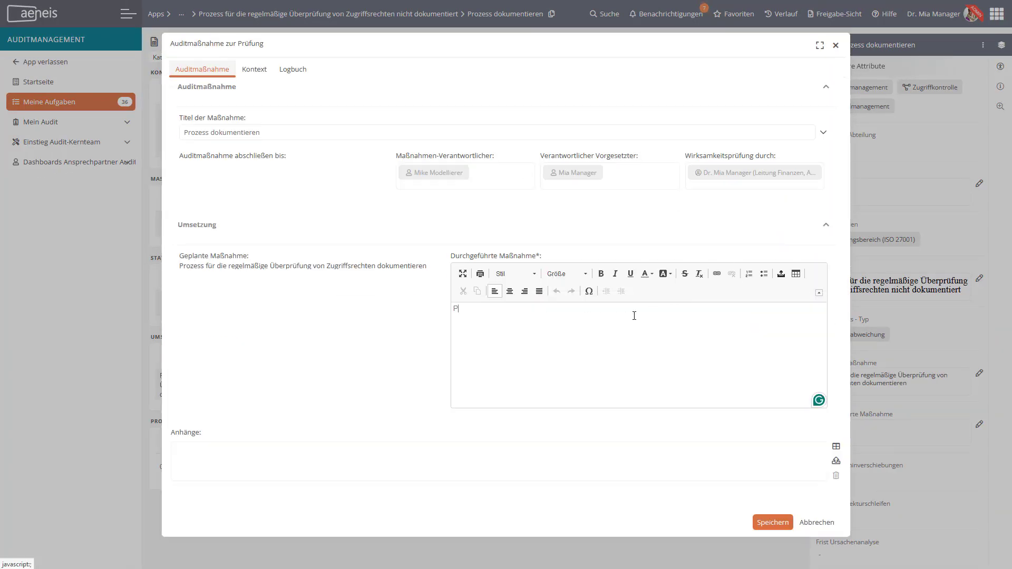
type("Prozess wurde dokumentiert")
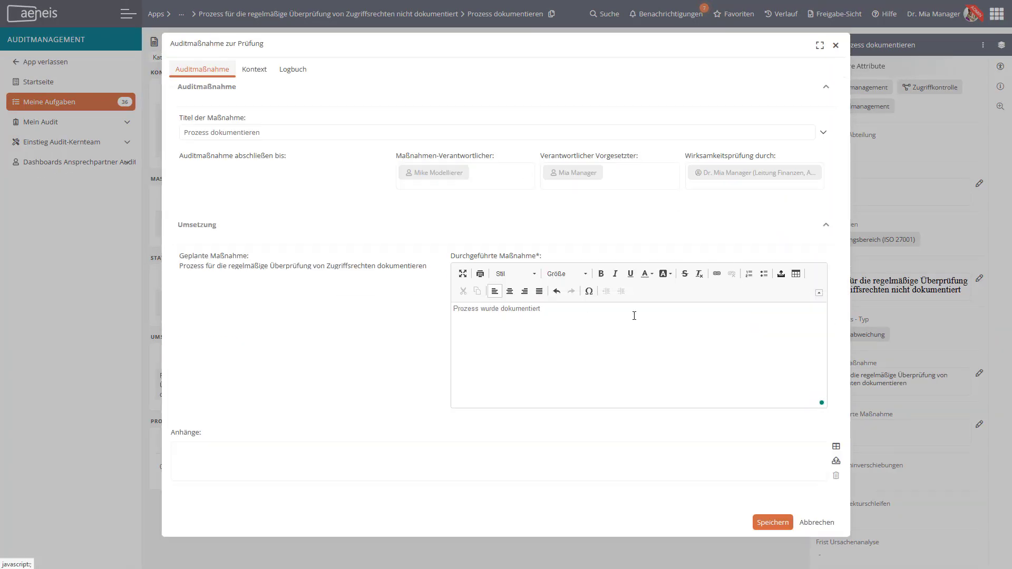
left_click(772, 523)
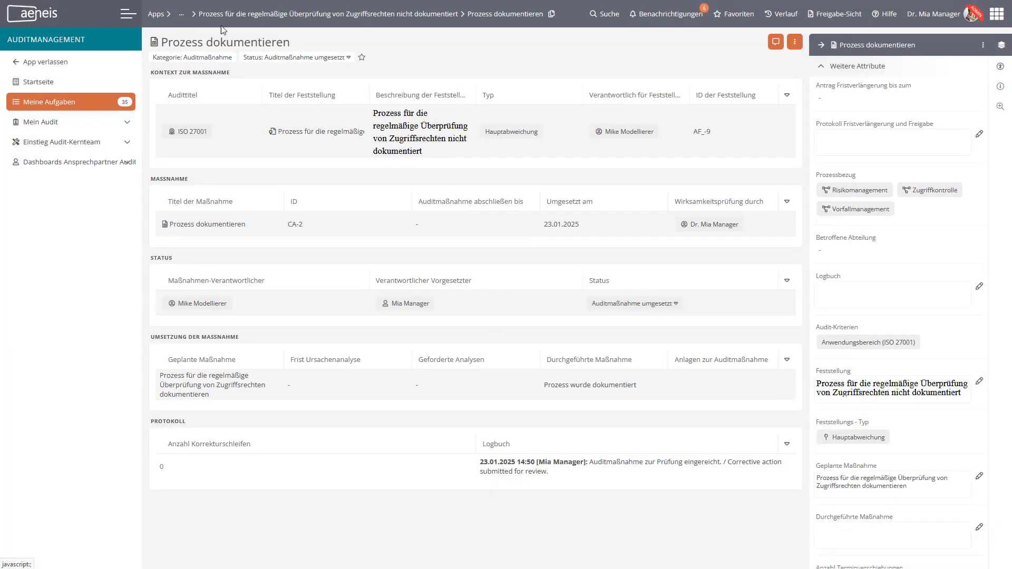
left_click(181, 16)
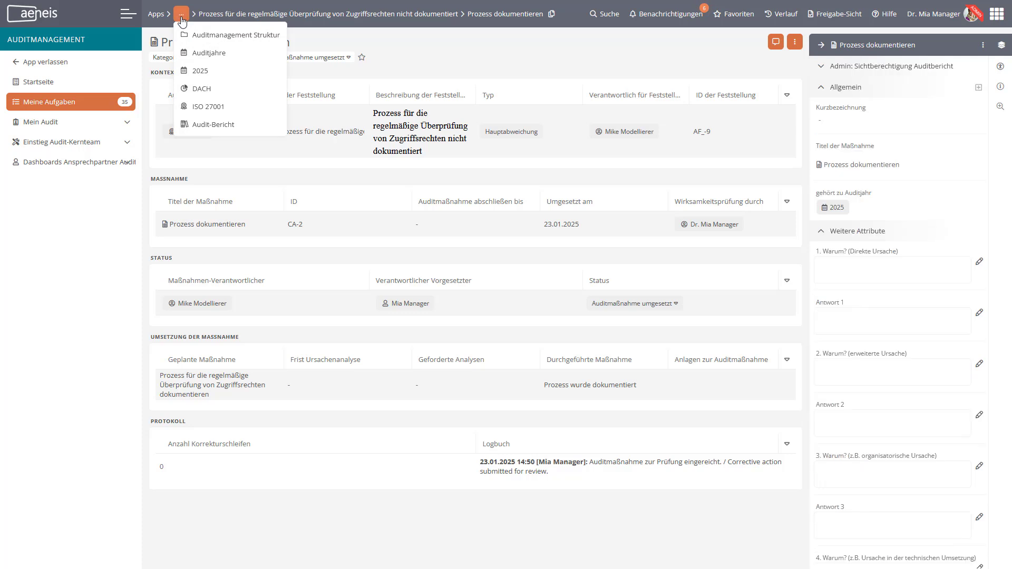
Return to the ISO 27001 audit page through the breadcrumb.
left_click(231, 107)
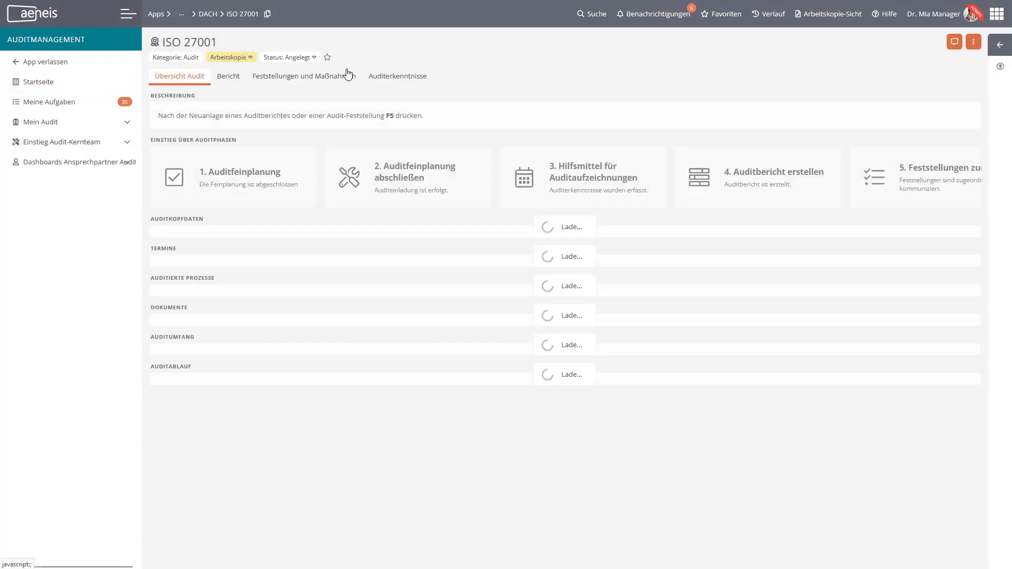